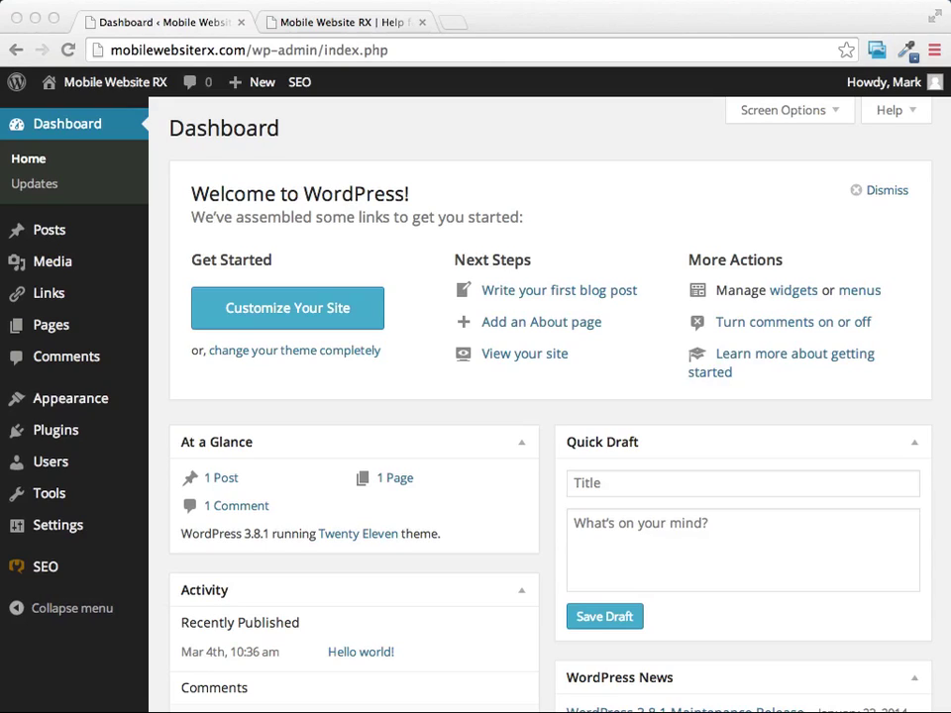
Look over the live site's home page and open its Hello world! post.
click(351, 23)
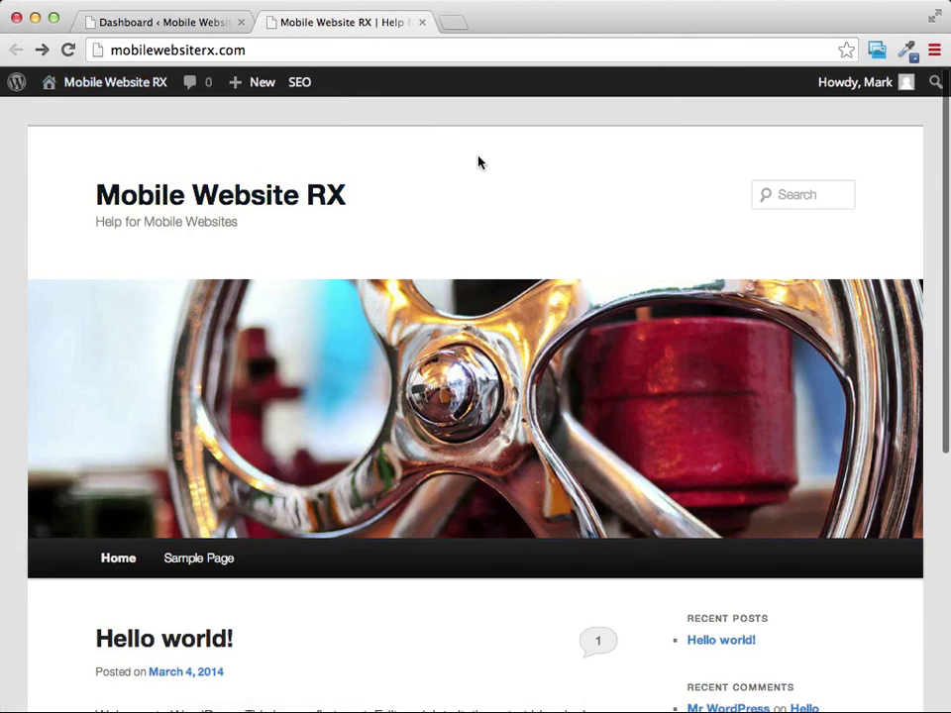
scroll(478, 161, down, 2)
scroll(479, 161, down, 1)
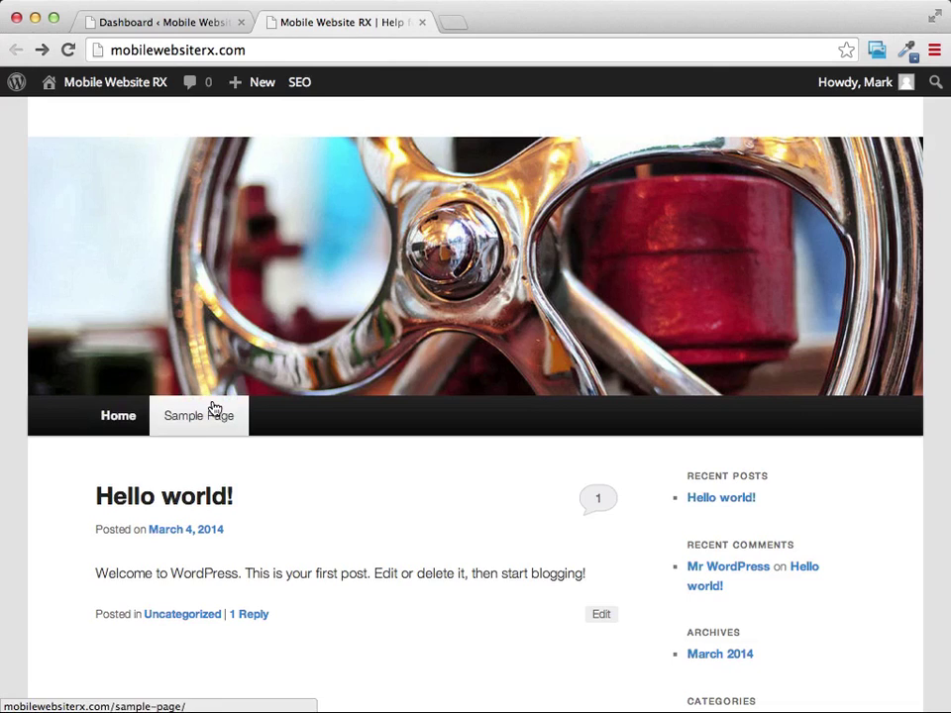
mouse_move(257, 95)
scroll(571, 384, down, 3)
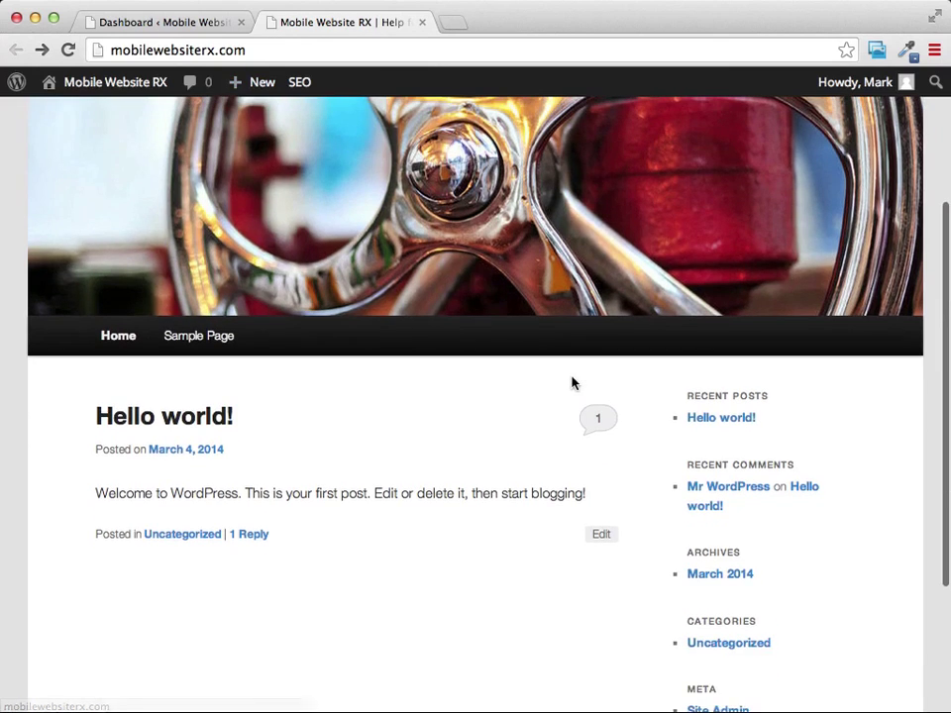
click(710, 424)
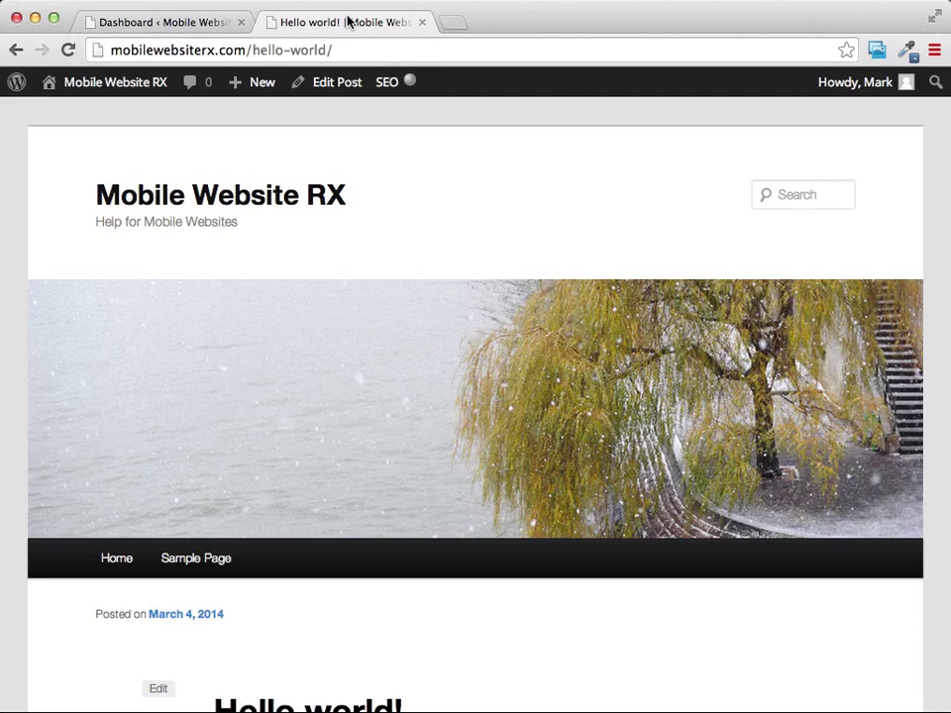
Return to the admin dashboard and move the Hello world! post to the trash.
click(164, 22)
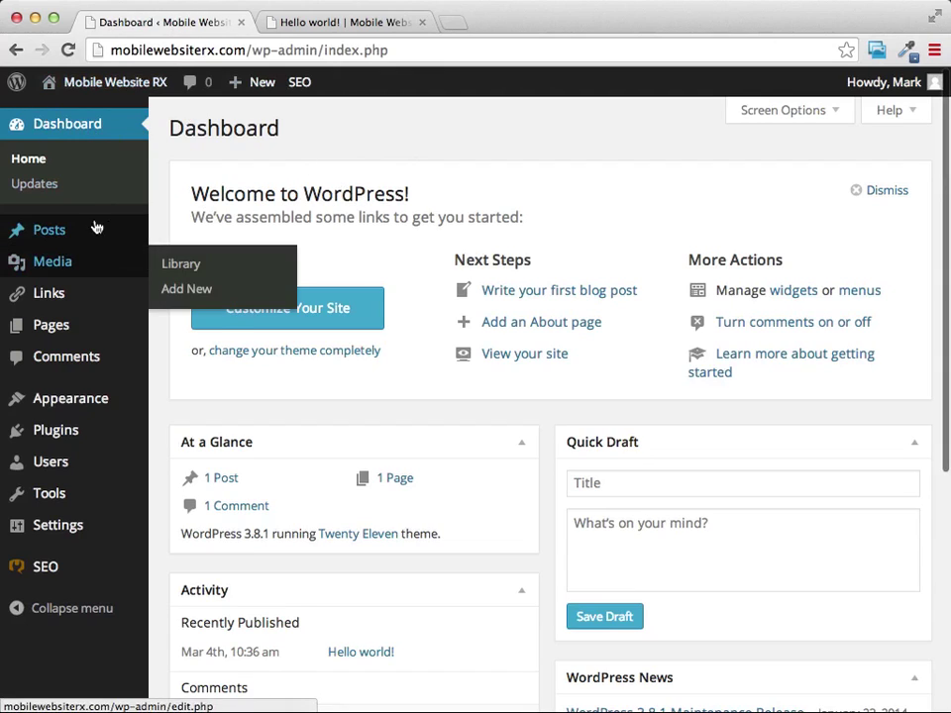
click(52, 238)
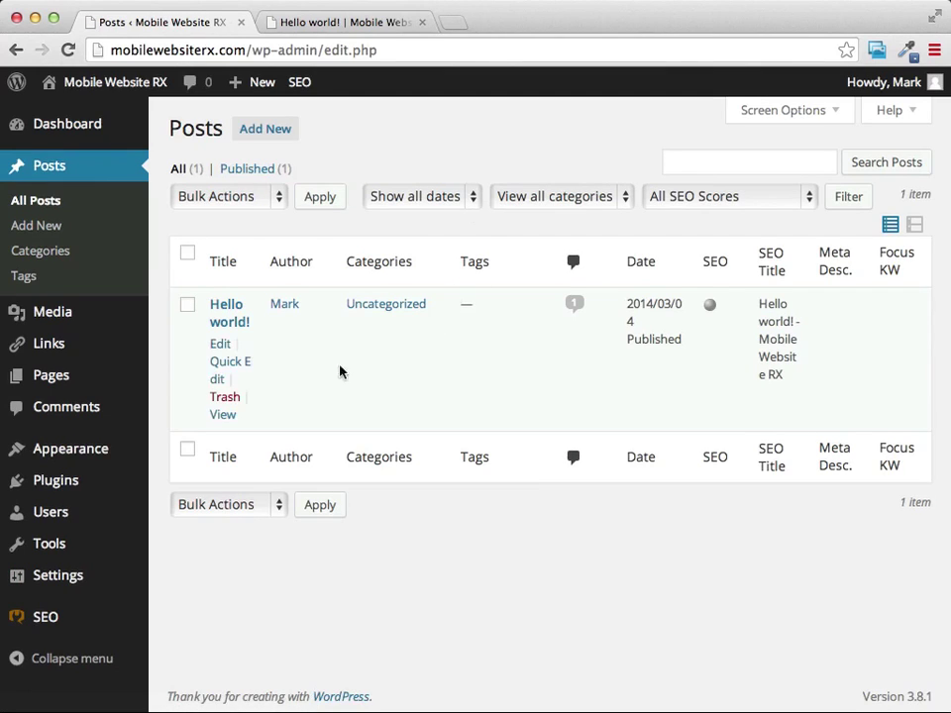
click(187, 309)
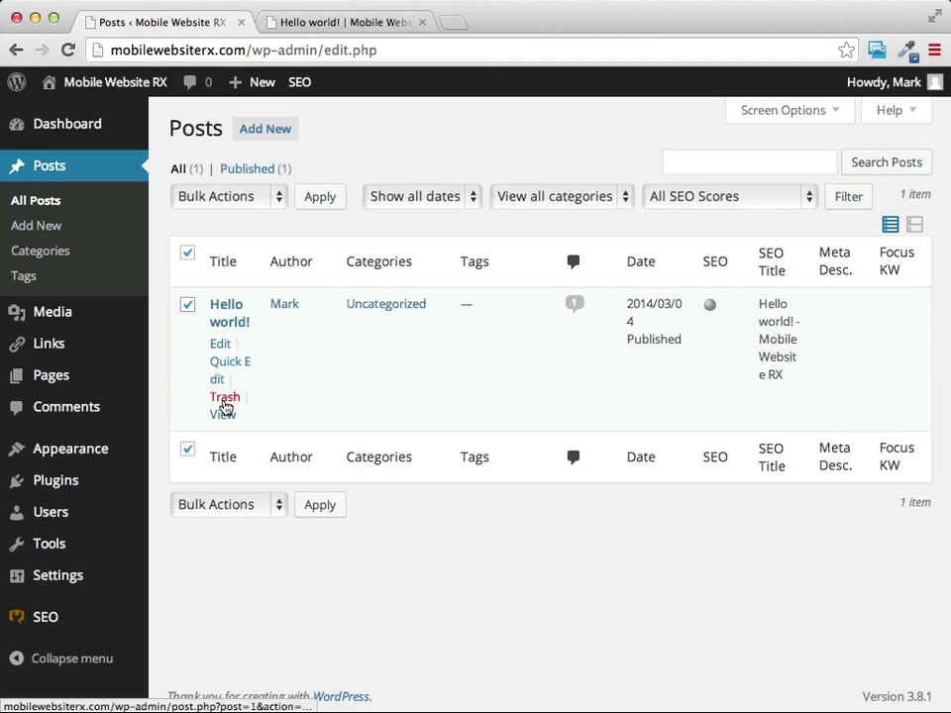
click(224, 398)
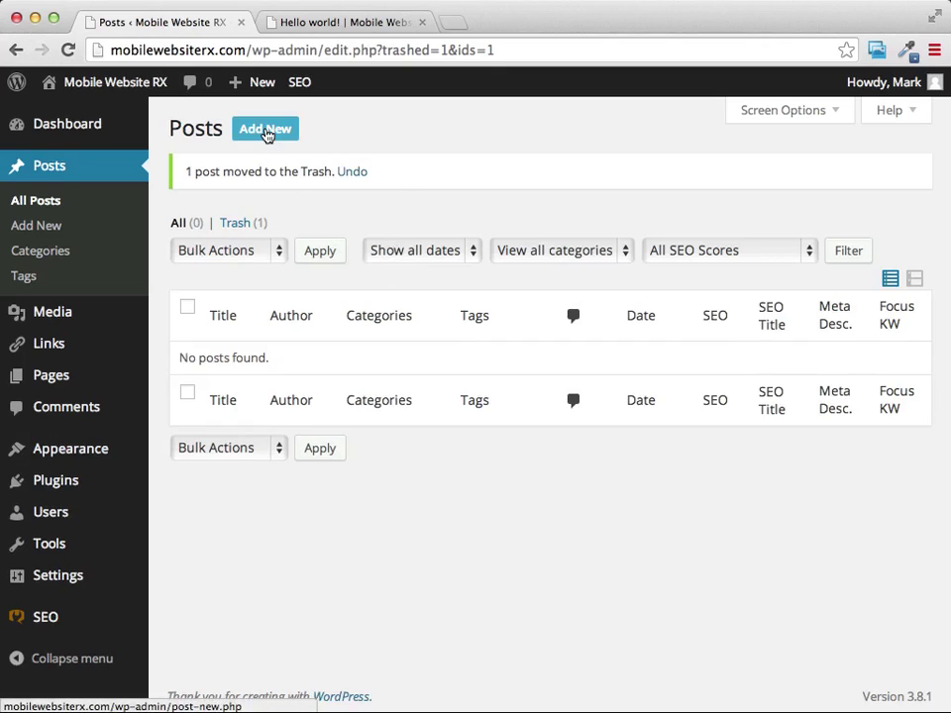
Create a new post with the title "A New Mobile Website".
click(265, 130)
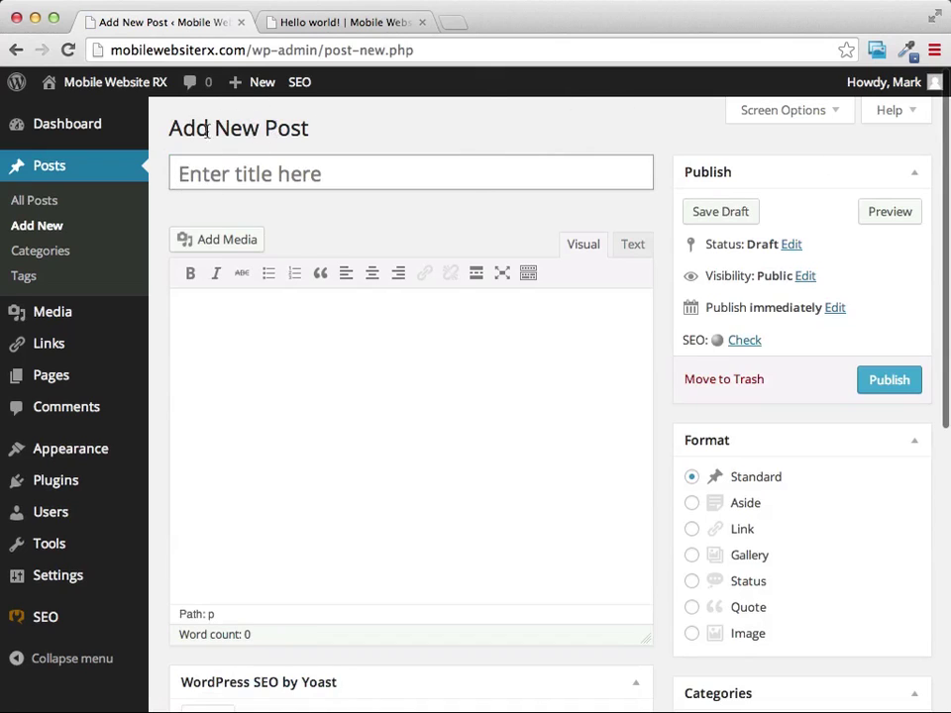
click(322, 175)
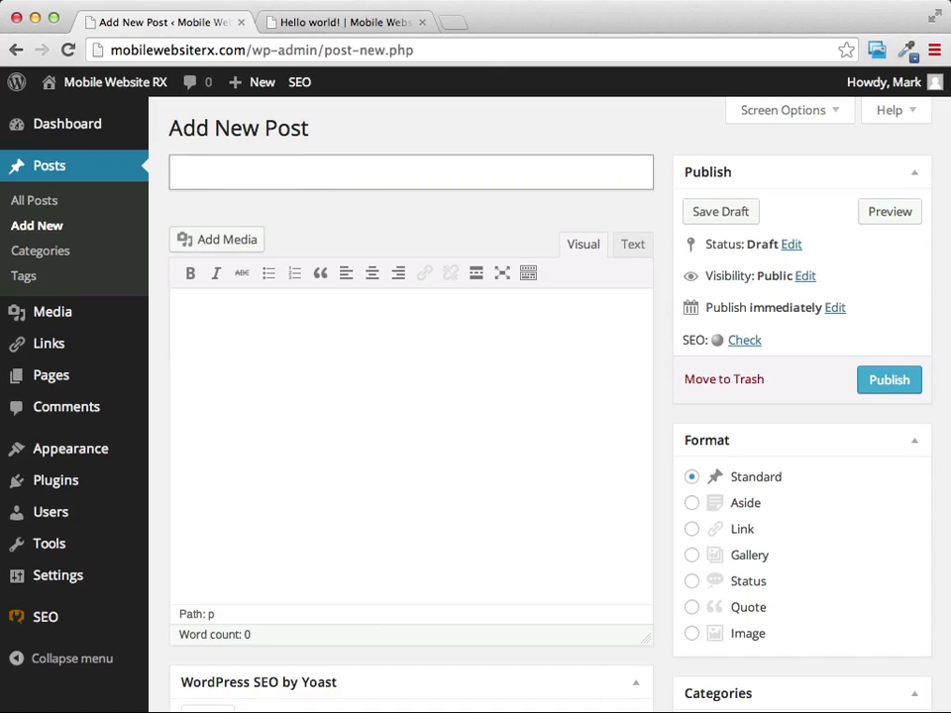
text(A New Mobile )
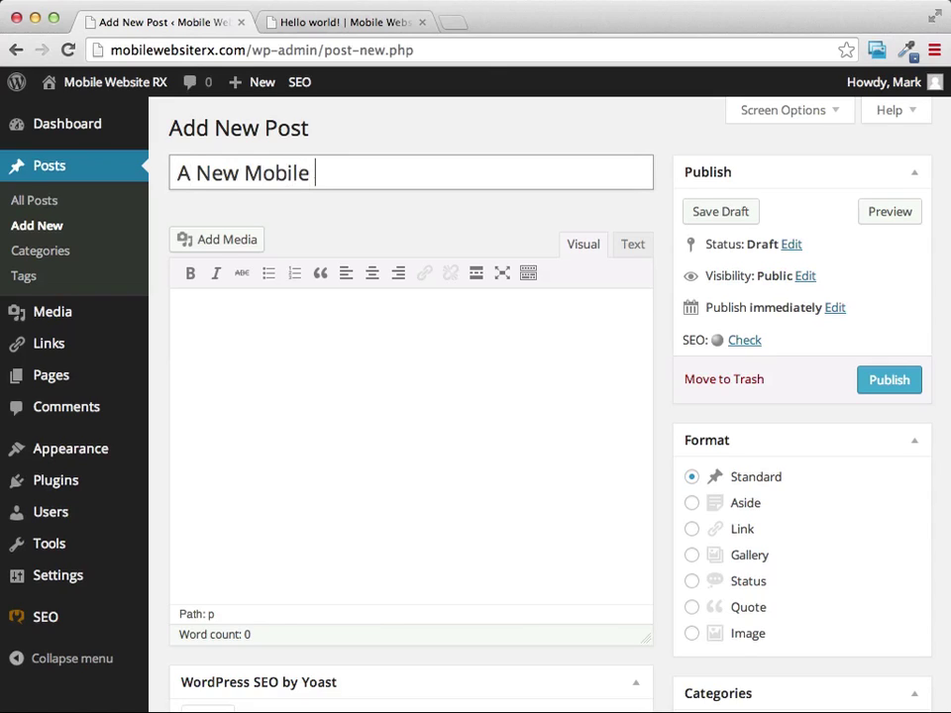
text(Website)
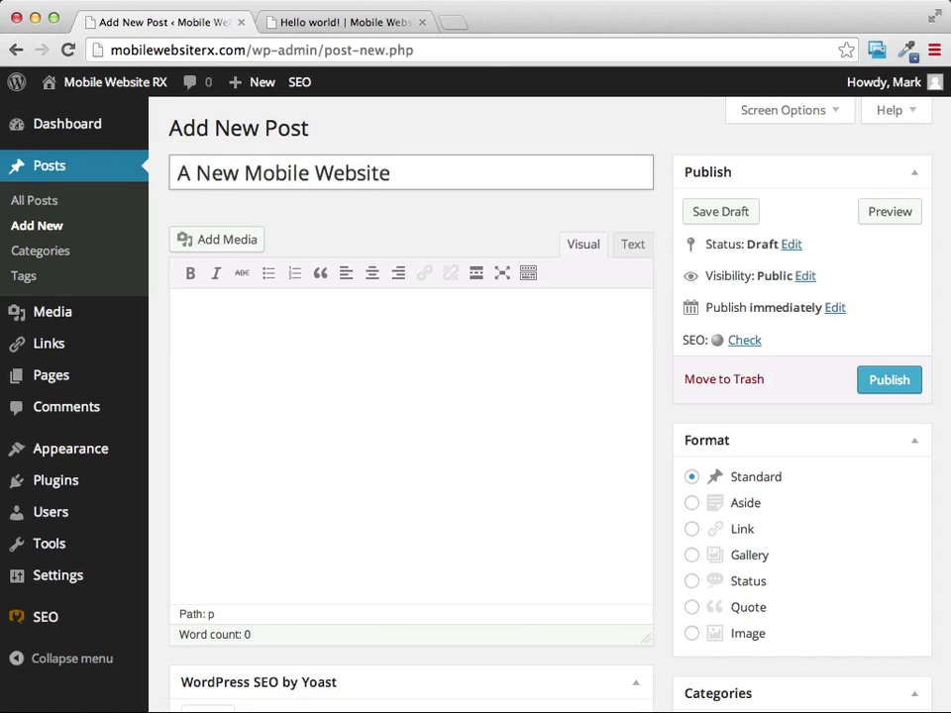
Write two body paragraphs: "This is where our content goes." and "We can talk about whatever we want on this page.".
click(418, 354)
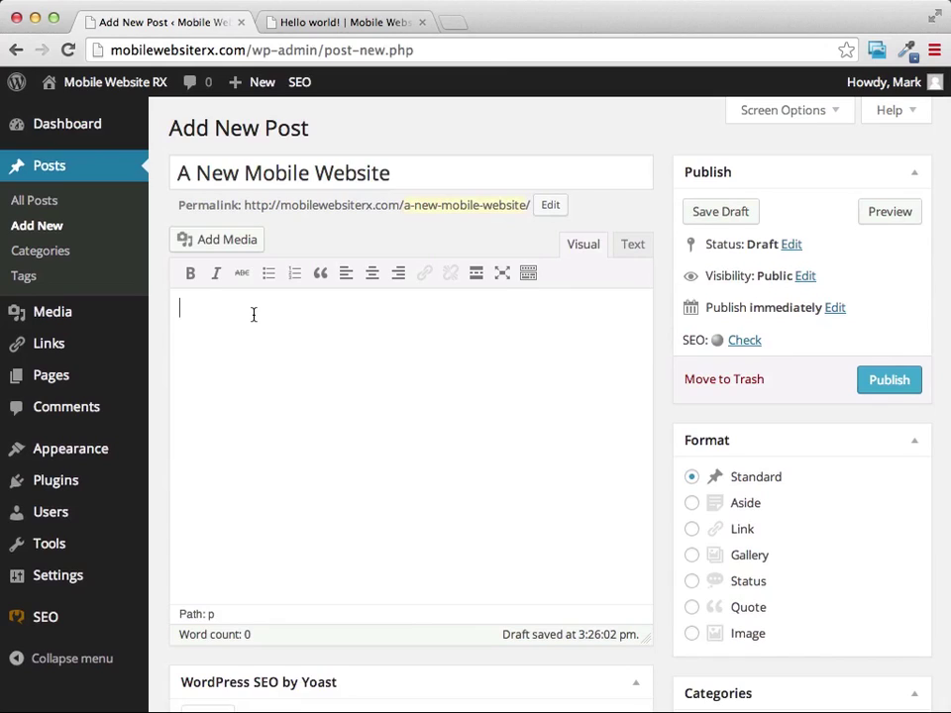
text(This is where our content goes.  )
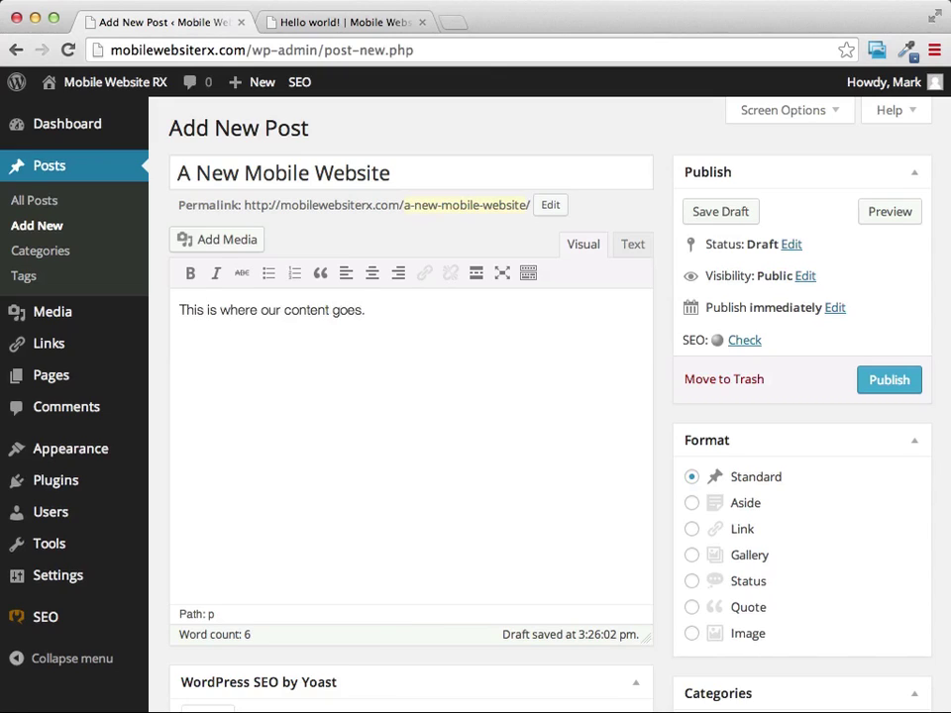
text(We can talk about )
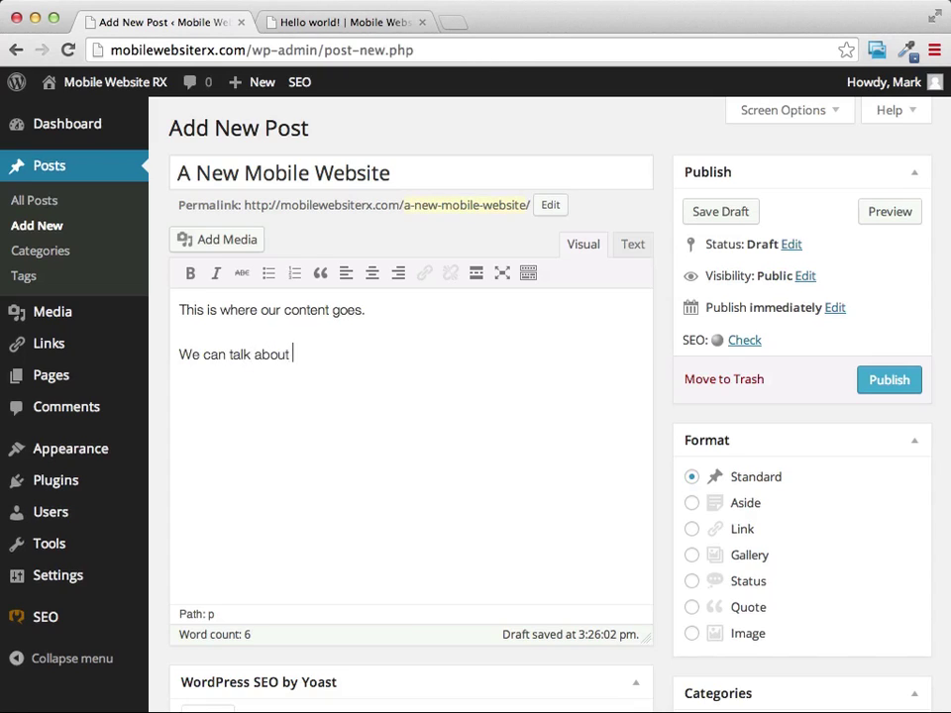
text(whatever we want on this page.)
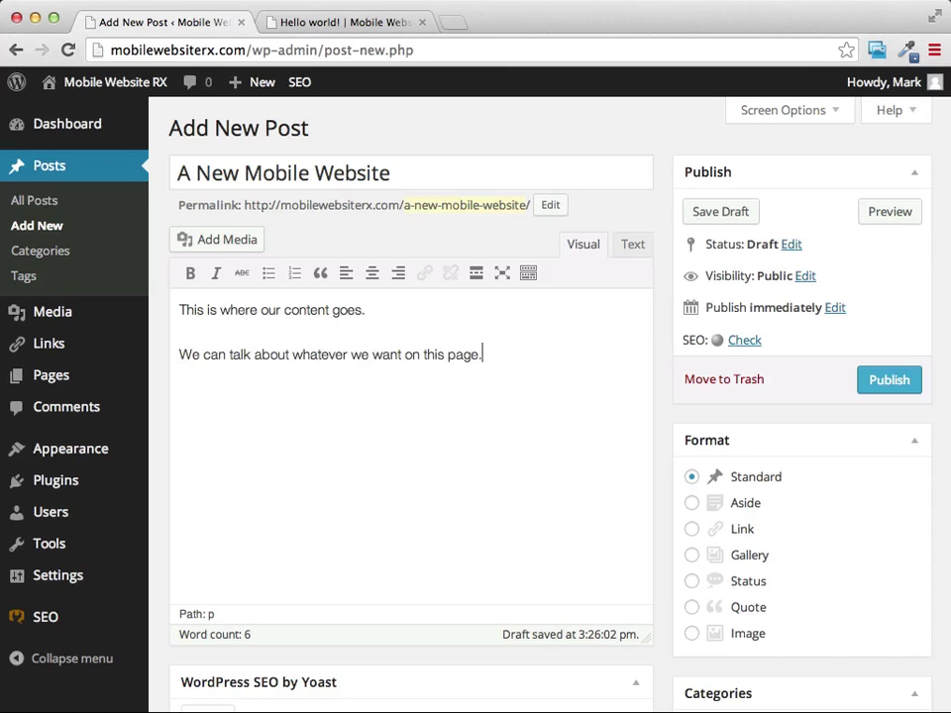
Show the Kitchen Sink row of additional formatting options in the post editor.
scroll(411, 285, down, 2)
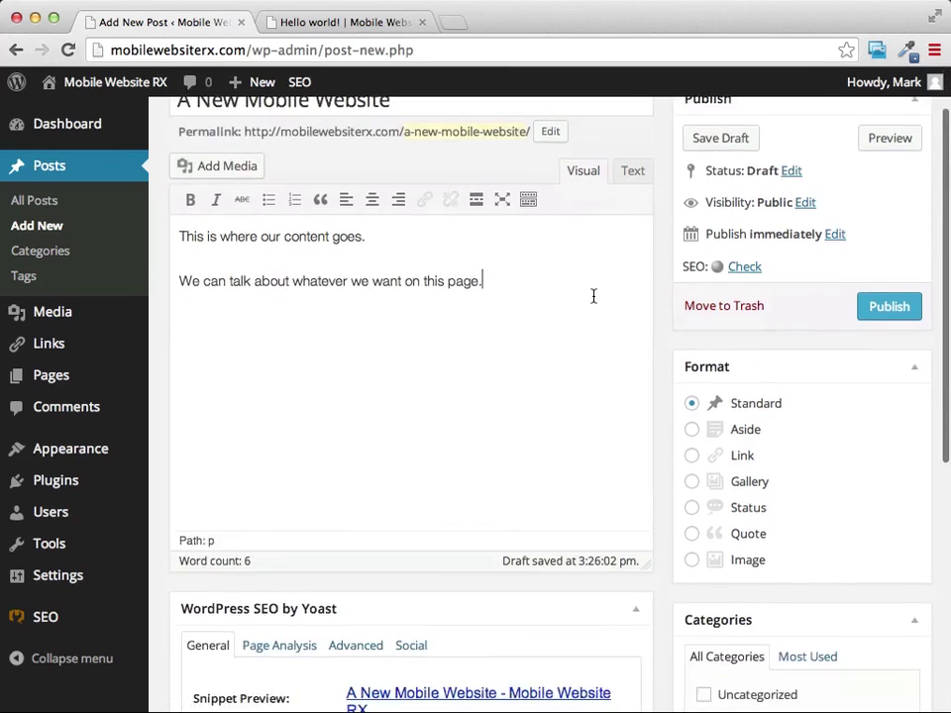
scroll(592, 295, up, 1)
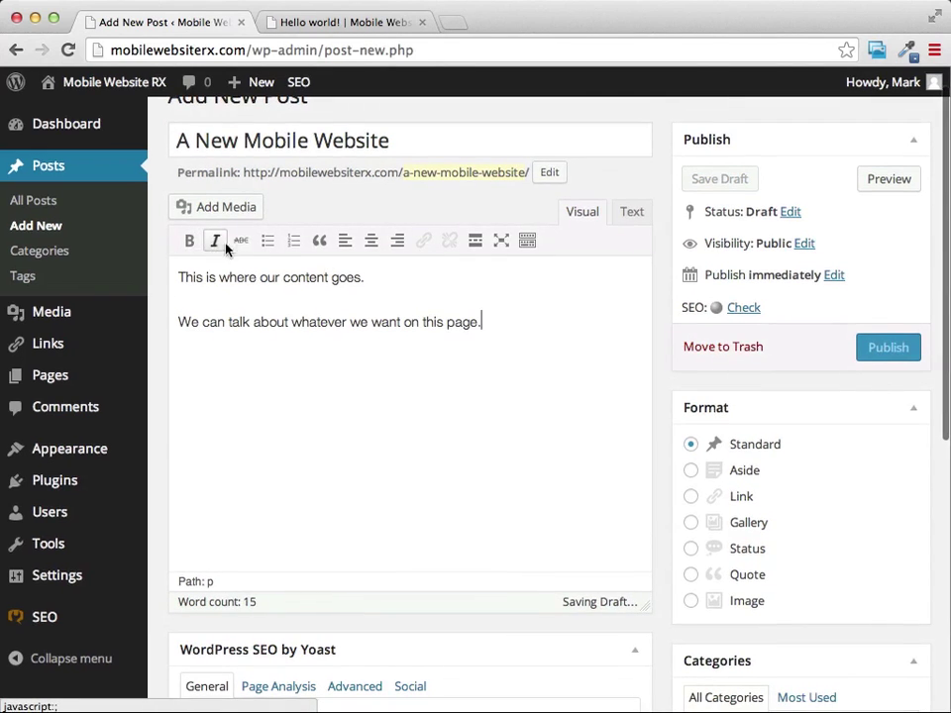
scroll(270, 261, down, 1)
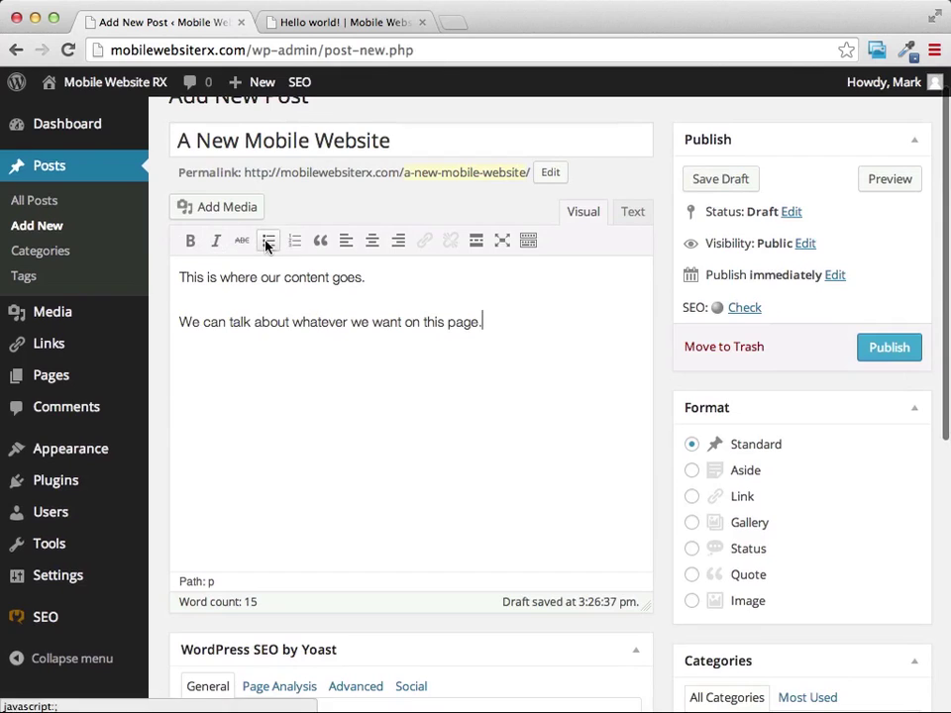
scroll(288, 270, up, 1)
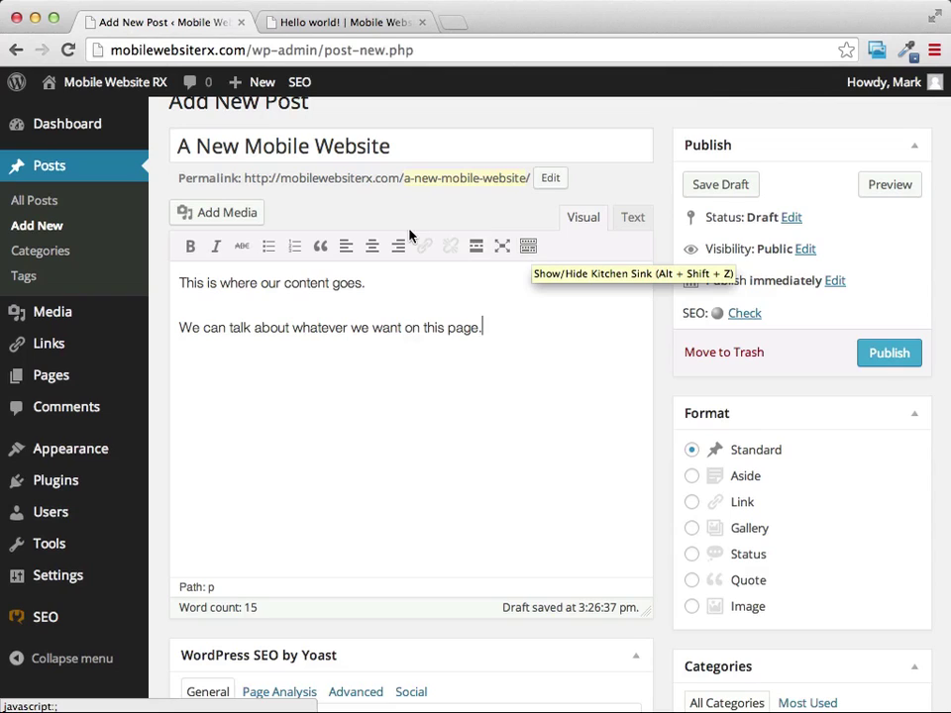
click(528, 248)
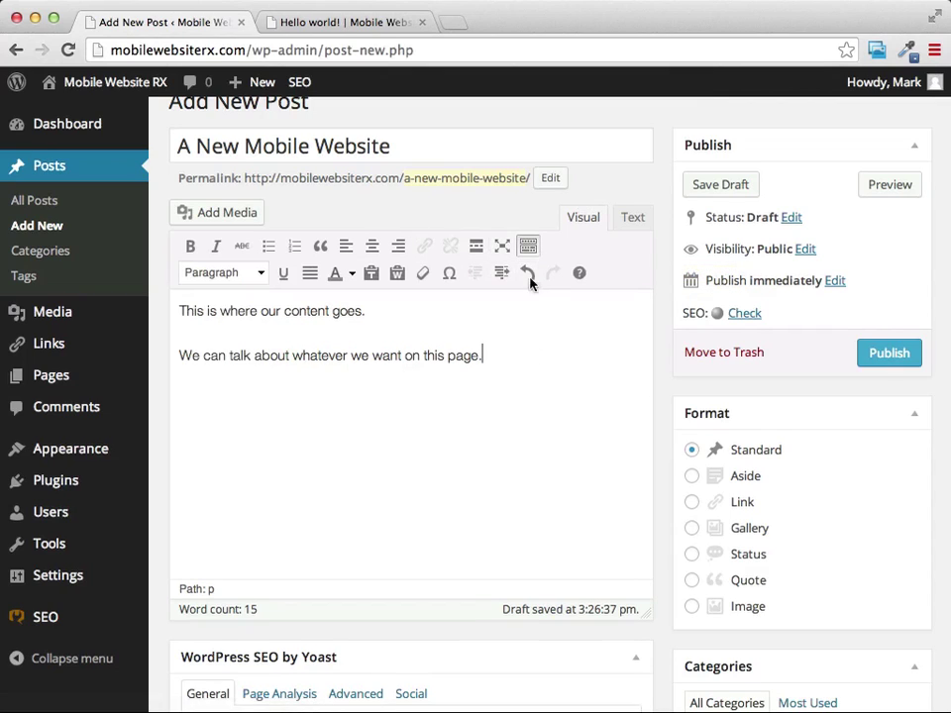
click(259, 275)
scroll(504, 359, right, 1)
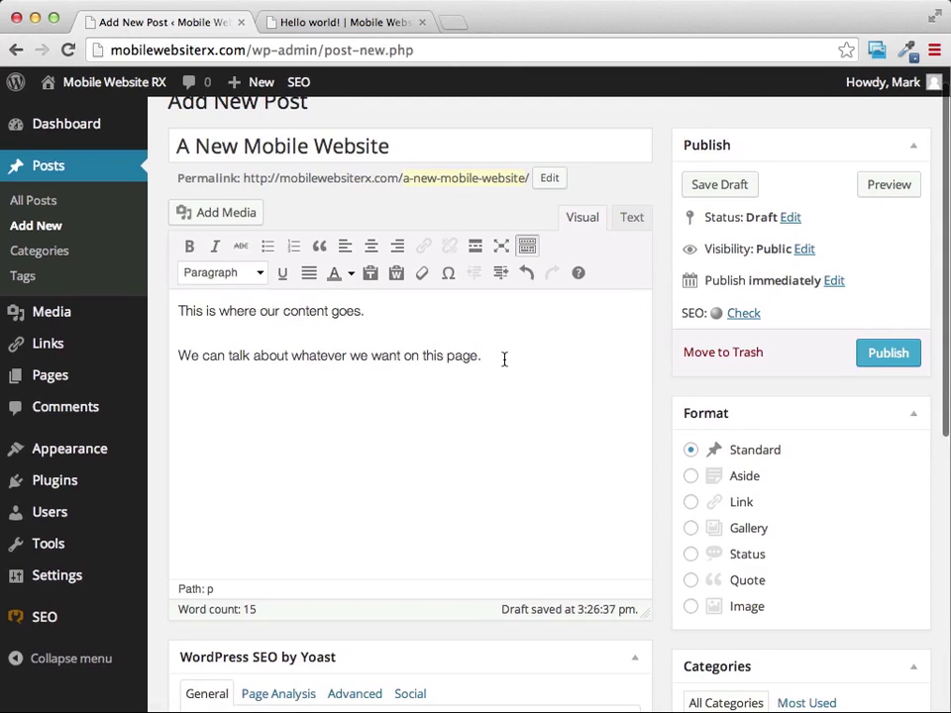
scroll(504, 359, right, 2)
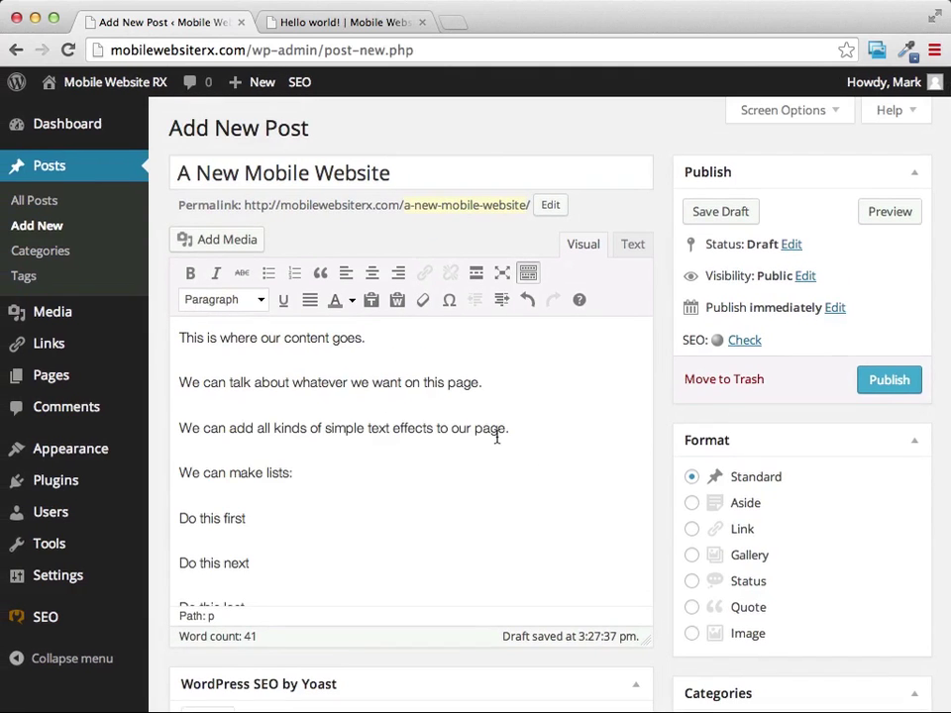
Format the opening line "This is where our content goes." as Heading 1.
scroll(256, 364, up, 1)
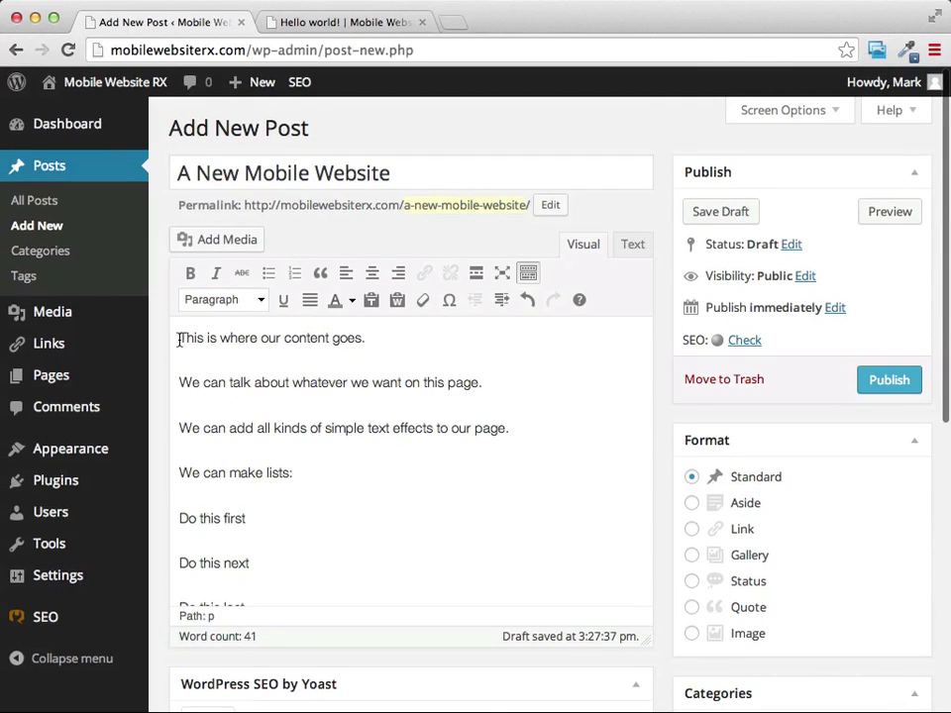
drag(180, 340, 369, 338)
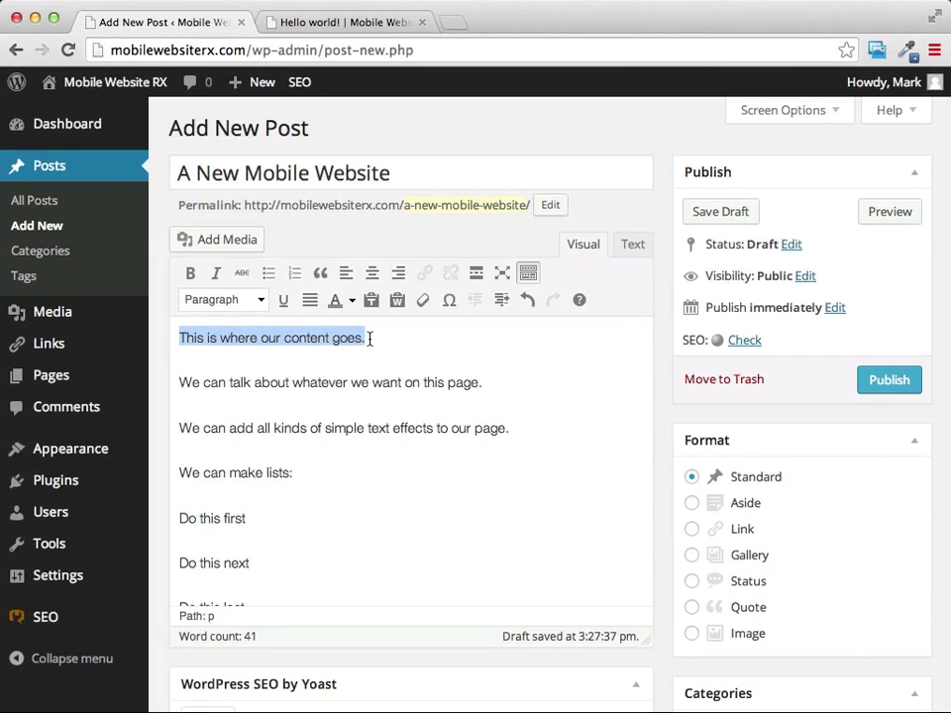
click(260, 300)
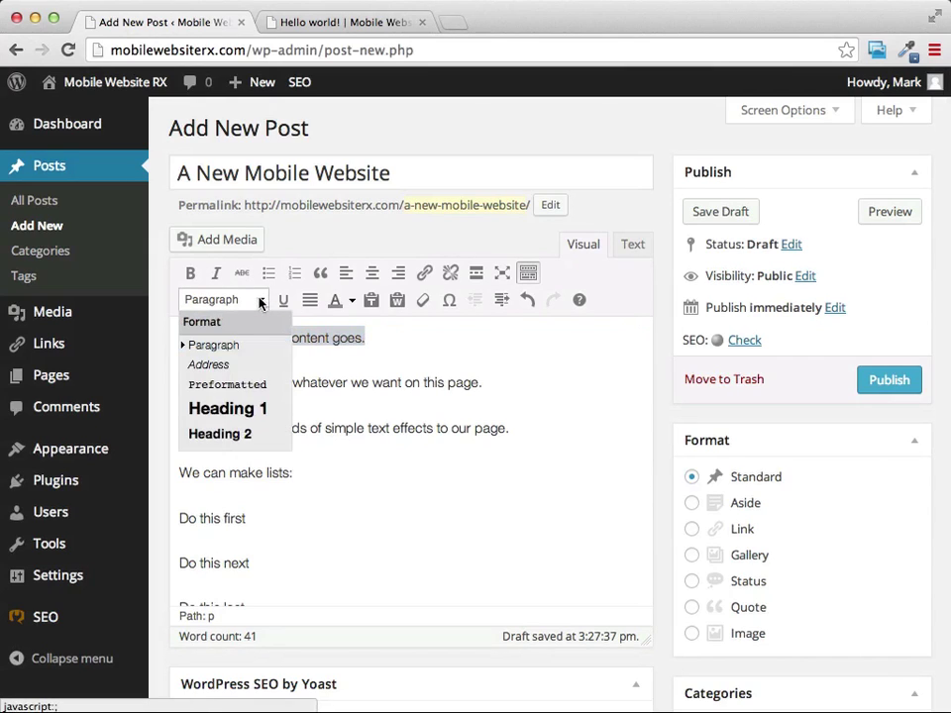
click(232, 409)
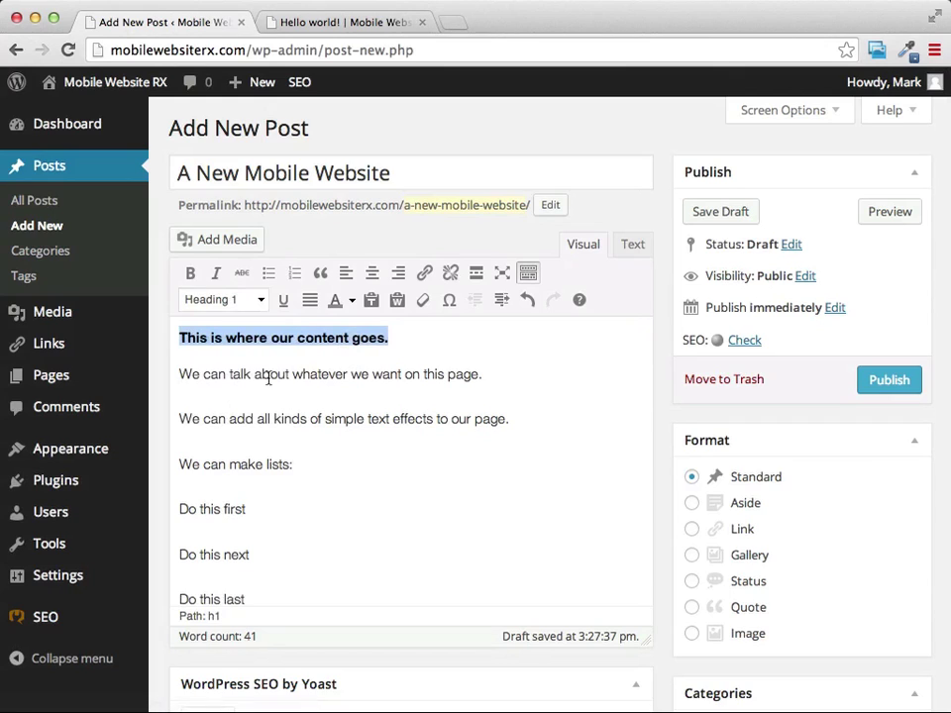
Make the word "whatever" in the second paragraph bold and underlined.
drag(293, 375, 348, 375)
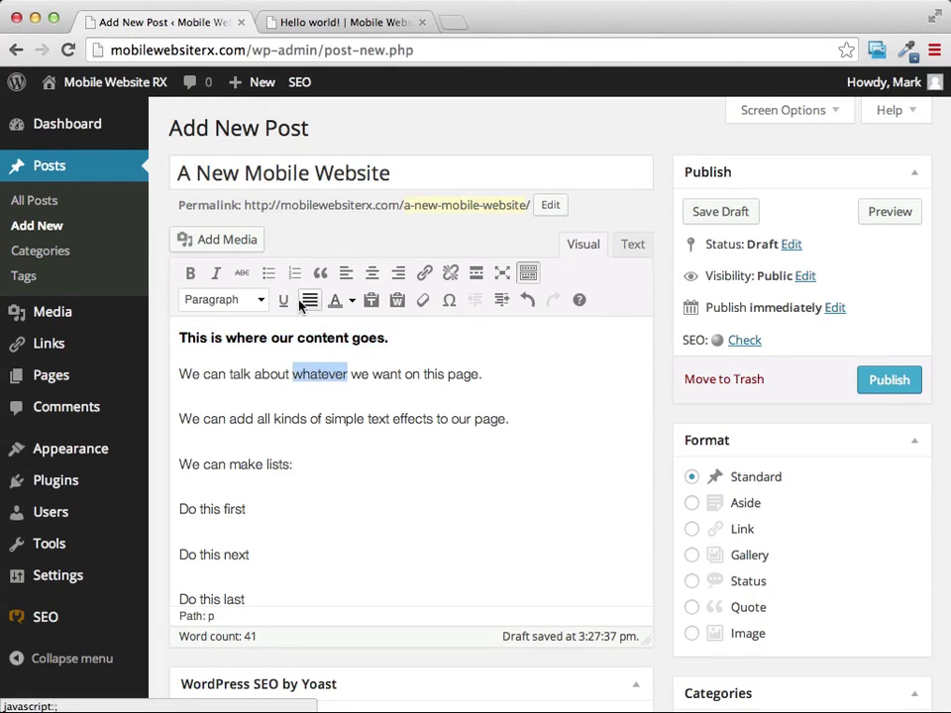
click(186, 276)
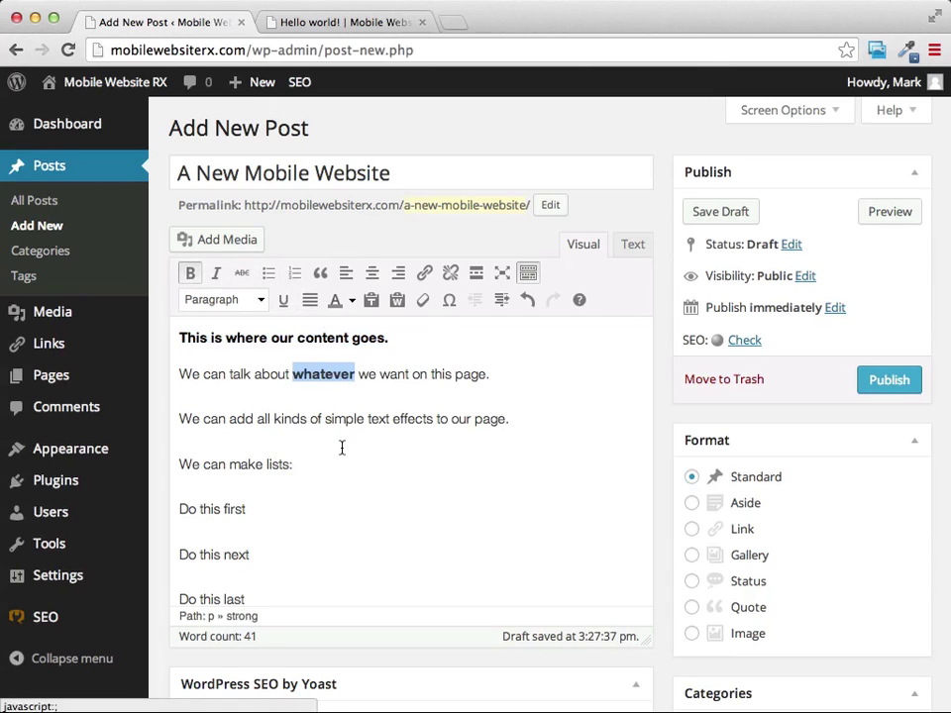
click(283, 302)
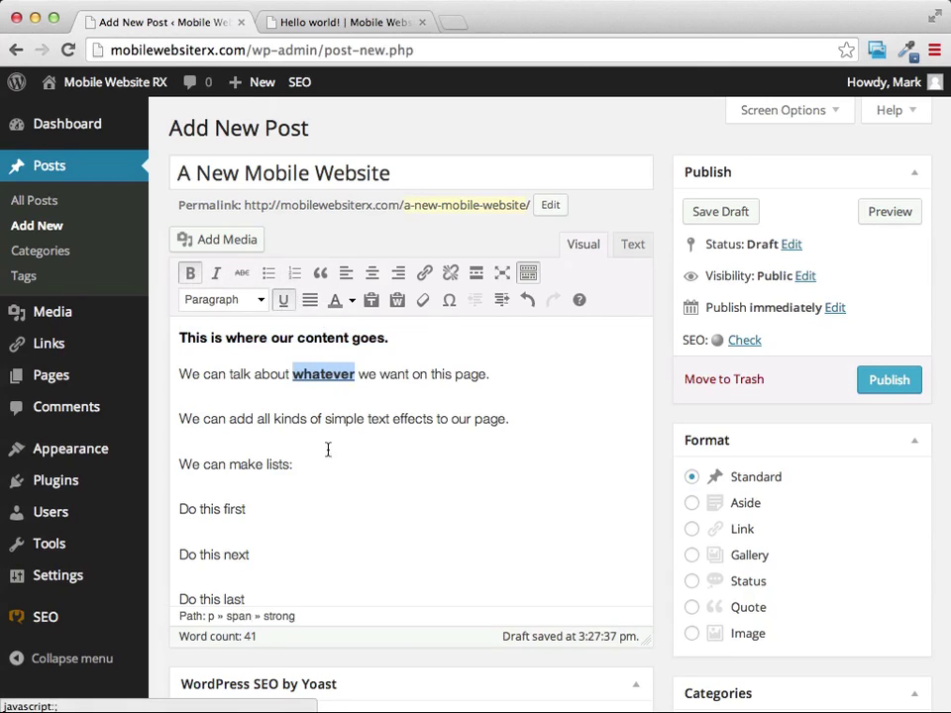
Turn the lines "Do this first", "Do this next" and "Do this last" into a numbered list.
scroll(449, 446, down, 3)
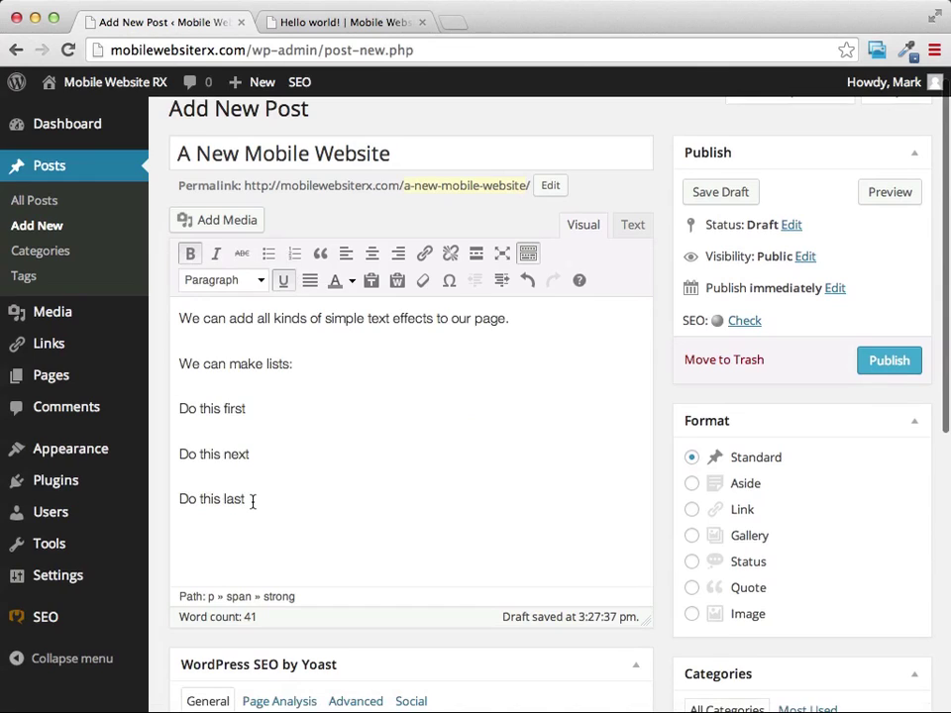
drag(252, 501, 177, 412)
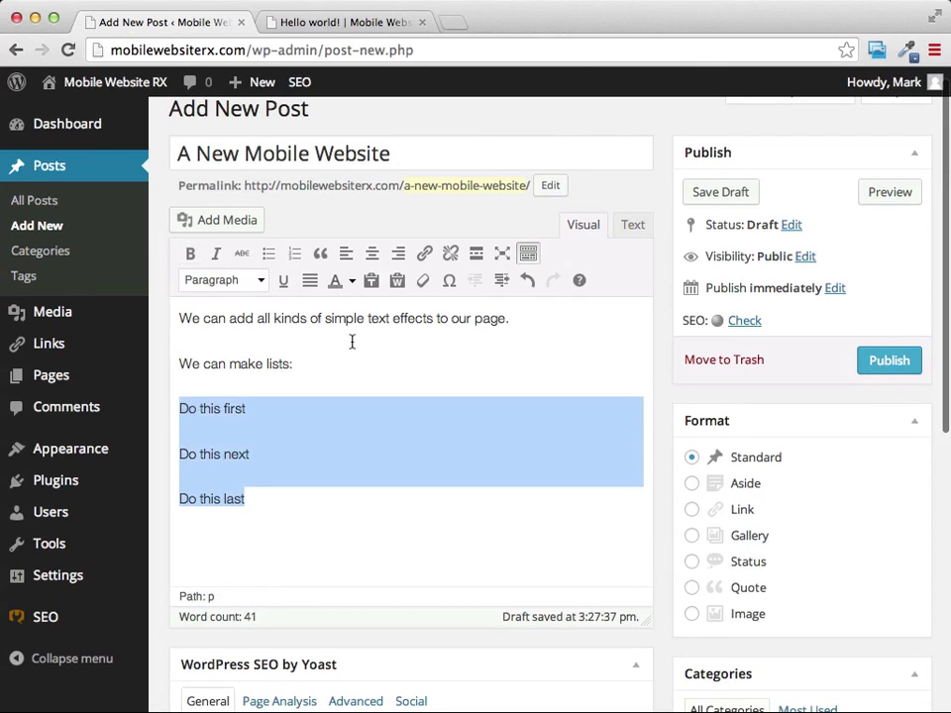
scroll(351, 340, up, 1)
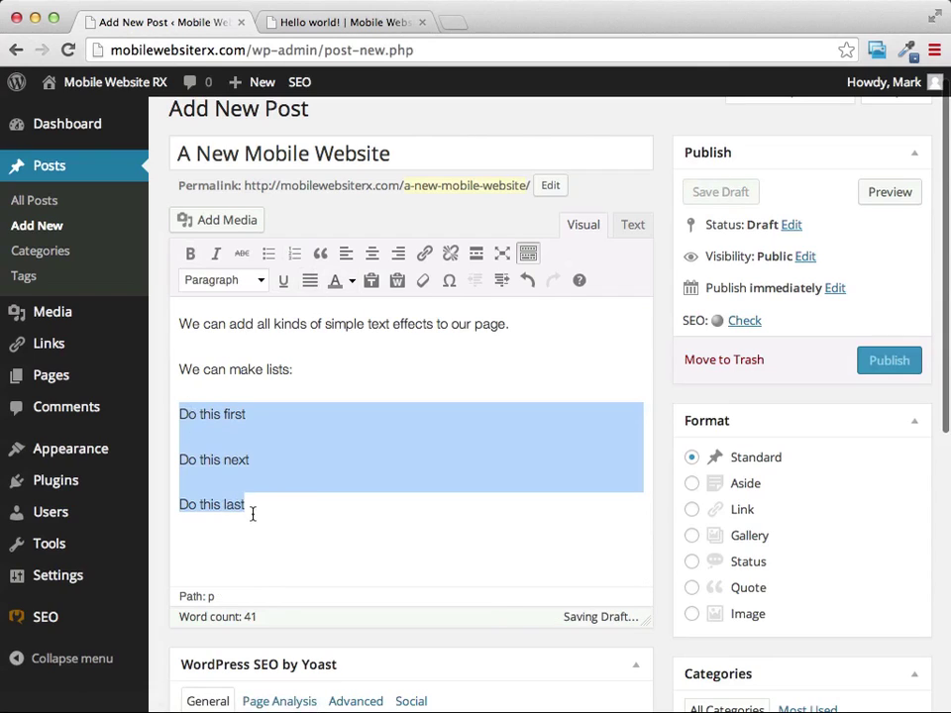
click(295, 254)
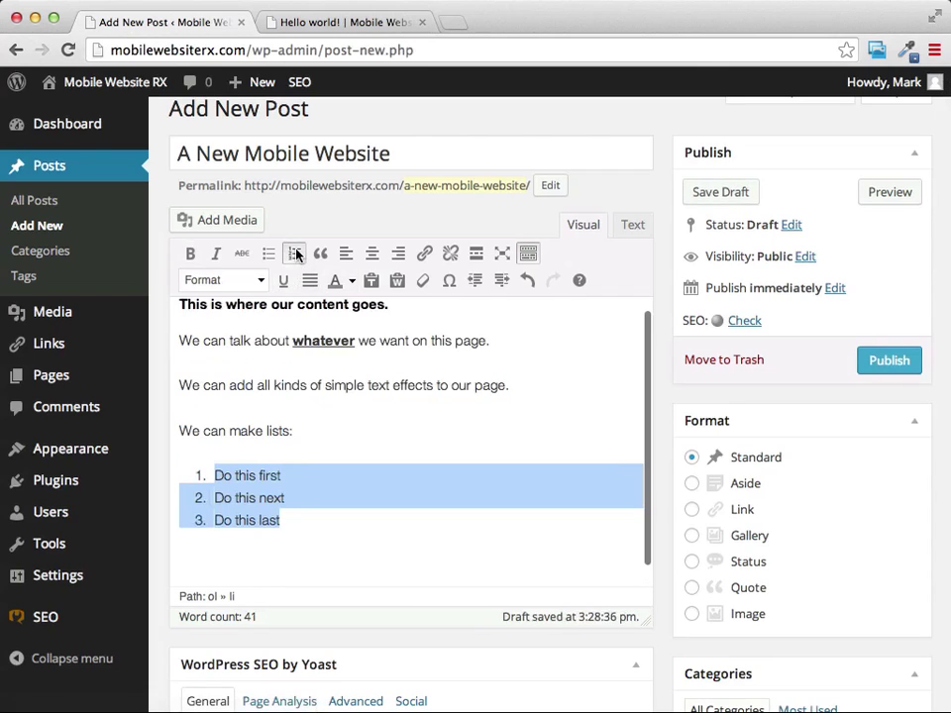
click(307, 541)
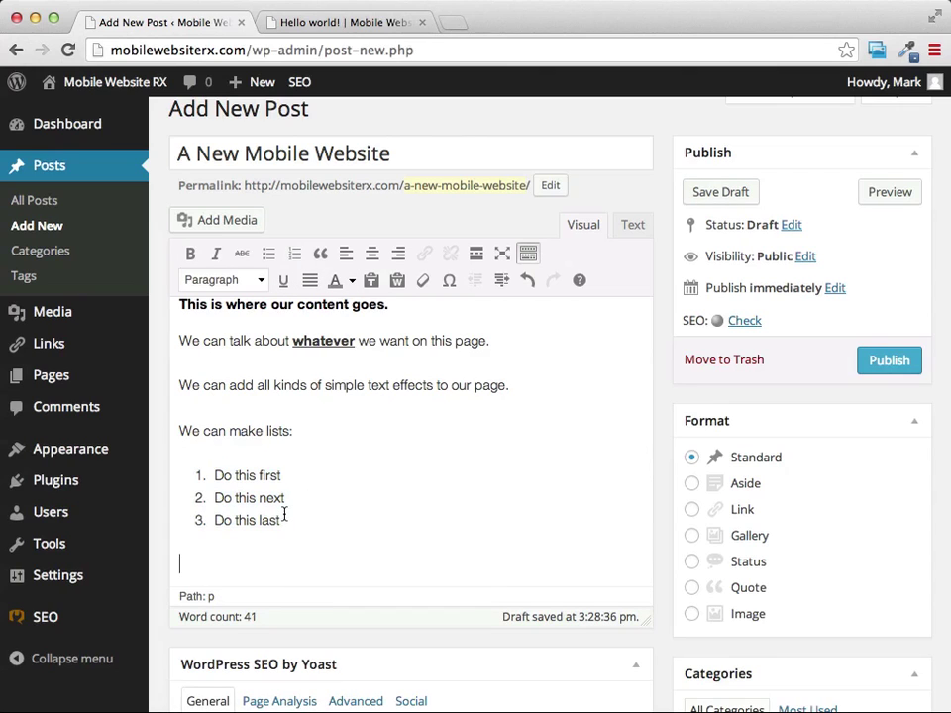
Review the post's formatted content together with its WordPress SEO, category, tag and featured image settings.
scroll(522, 377, down, 4)
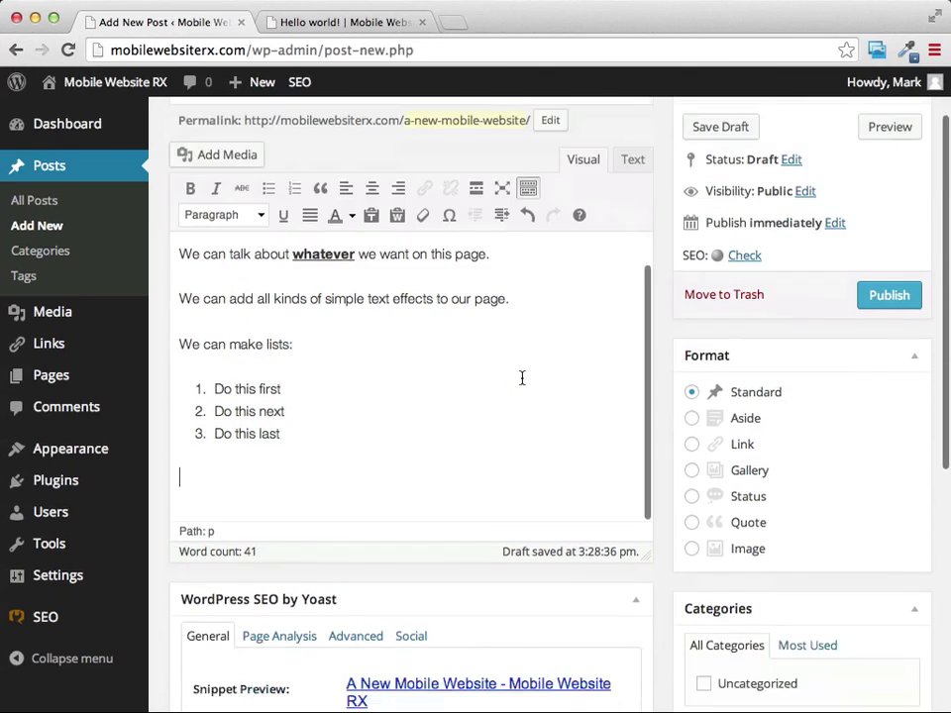
scroll(522, 378, up, 5)
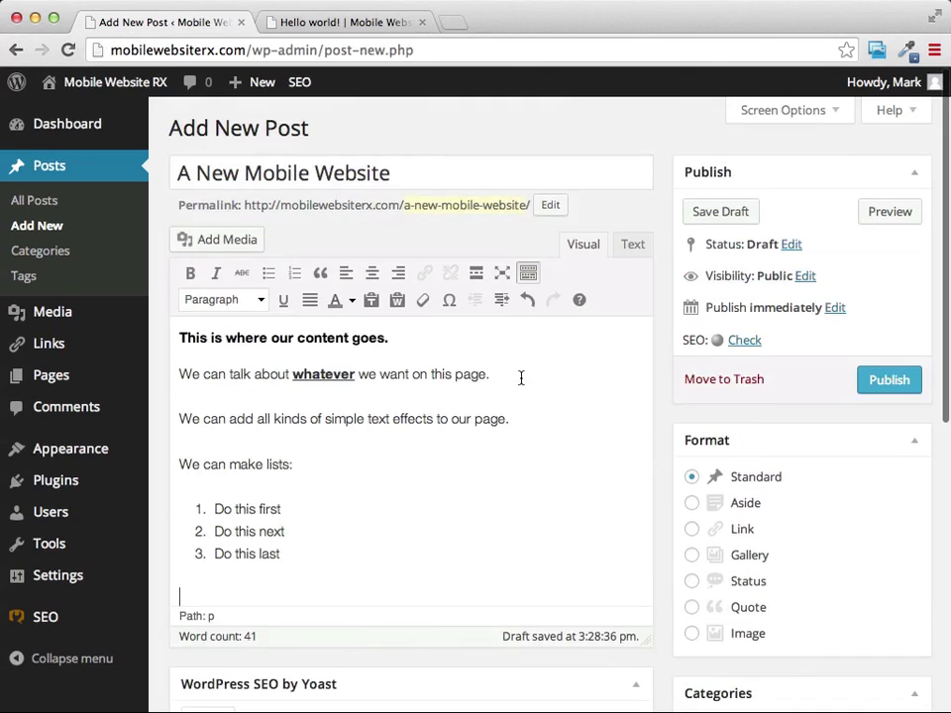
scroll(561, 437, down, 4)
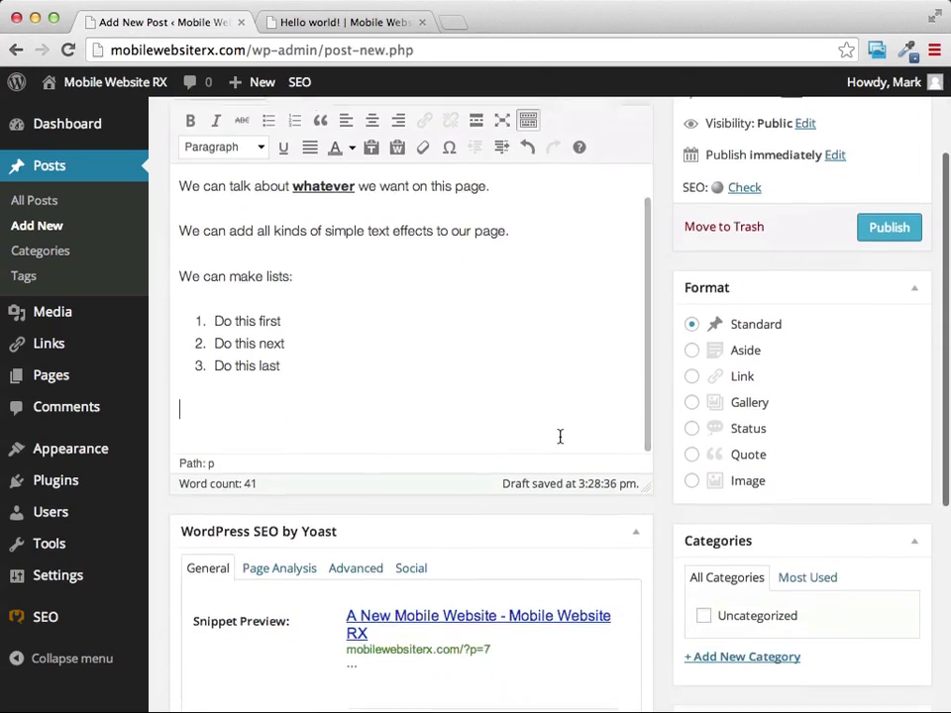
scroll(458, 469, down, 3)
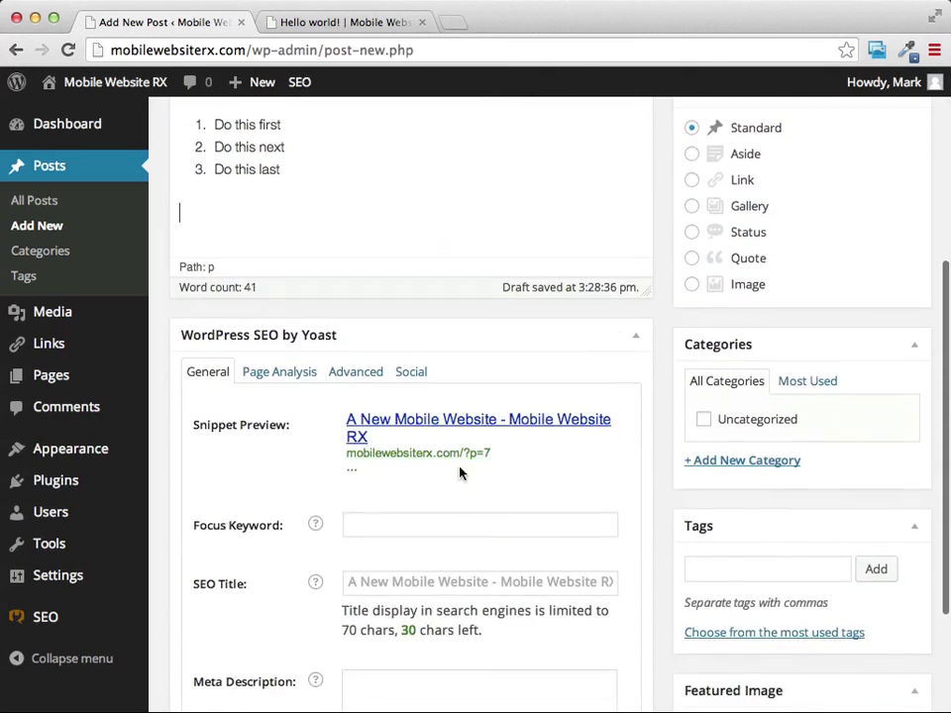
scroll(568, 354, down, 2)
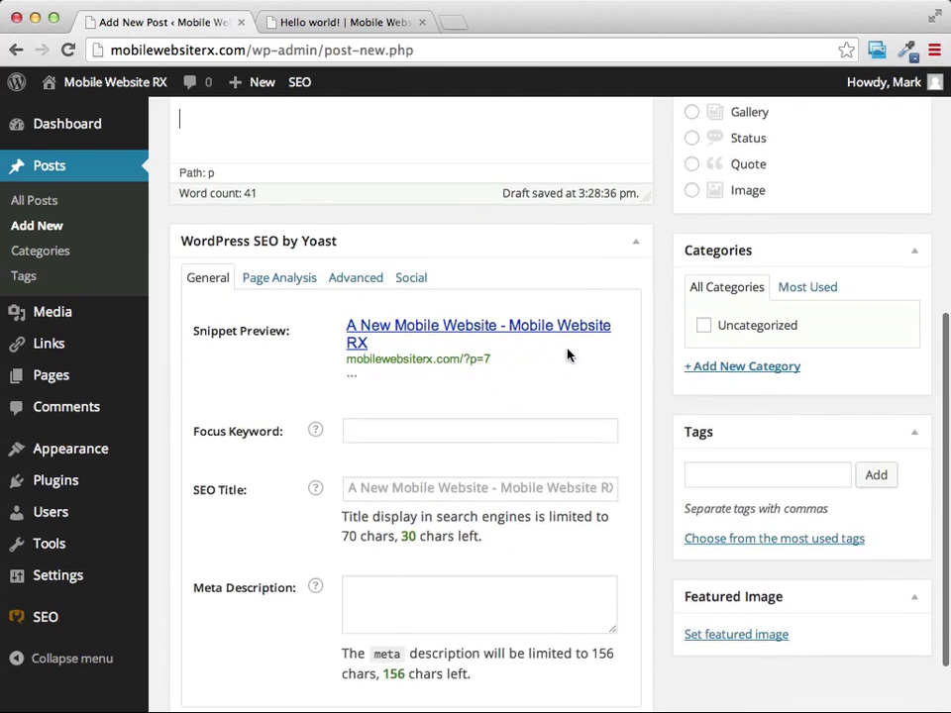
scroll(570, 356, up, 9)
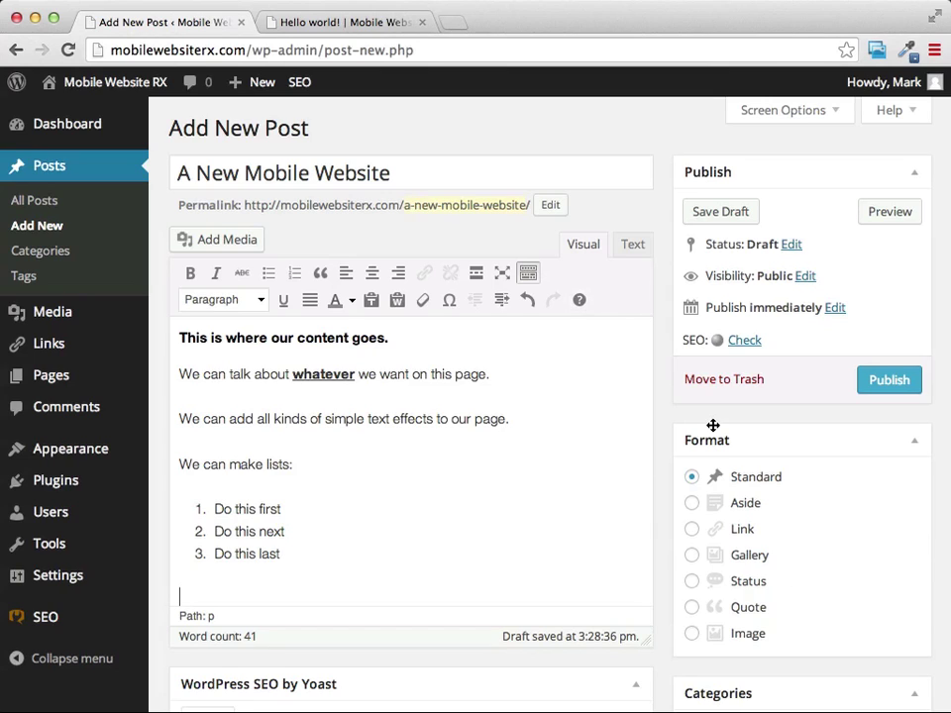
scroll(792, 540, down, 1)
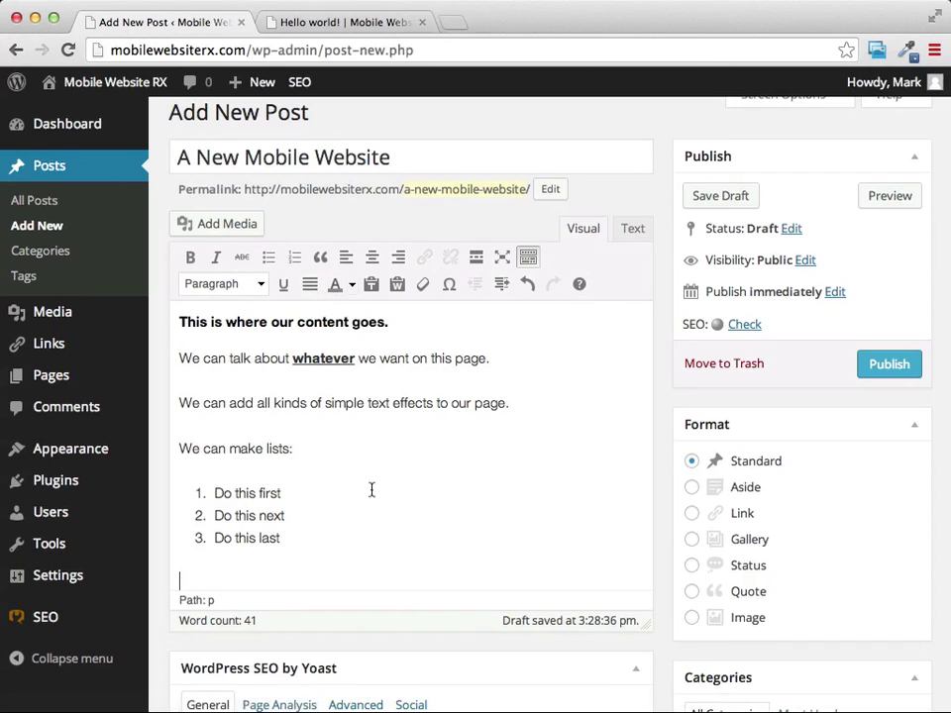
scroll(387, 491, up, 1)
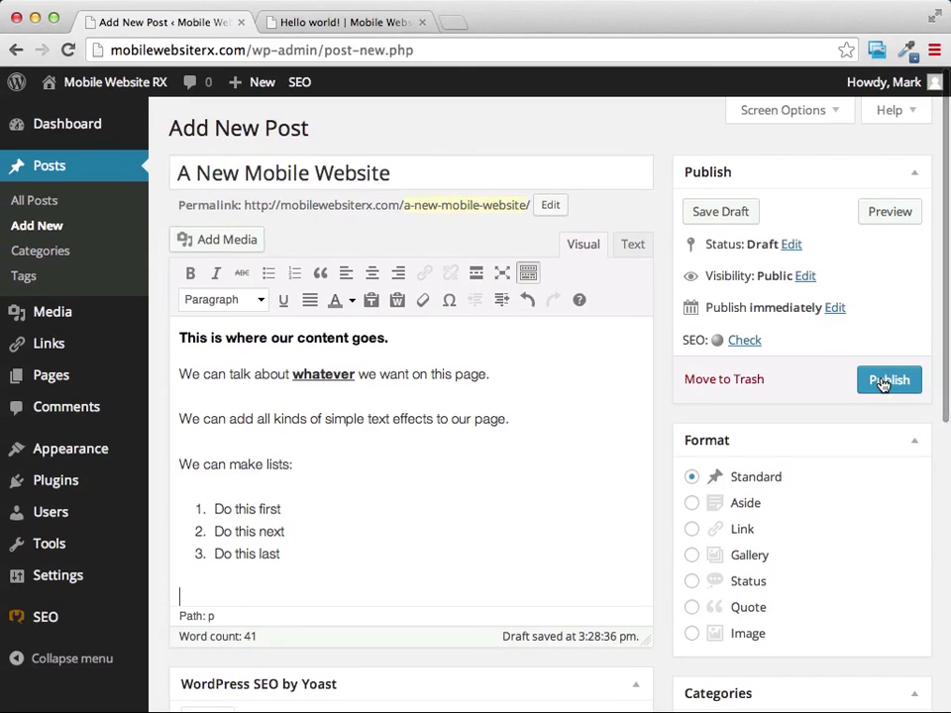
Publish the "A New Mobile Website" post.
click(884, 383)
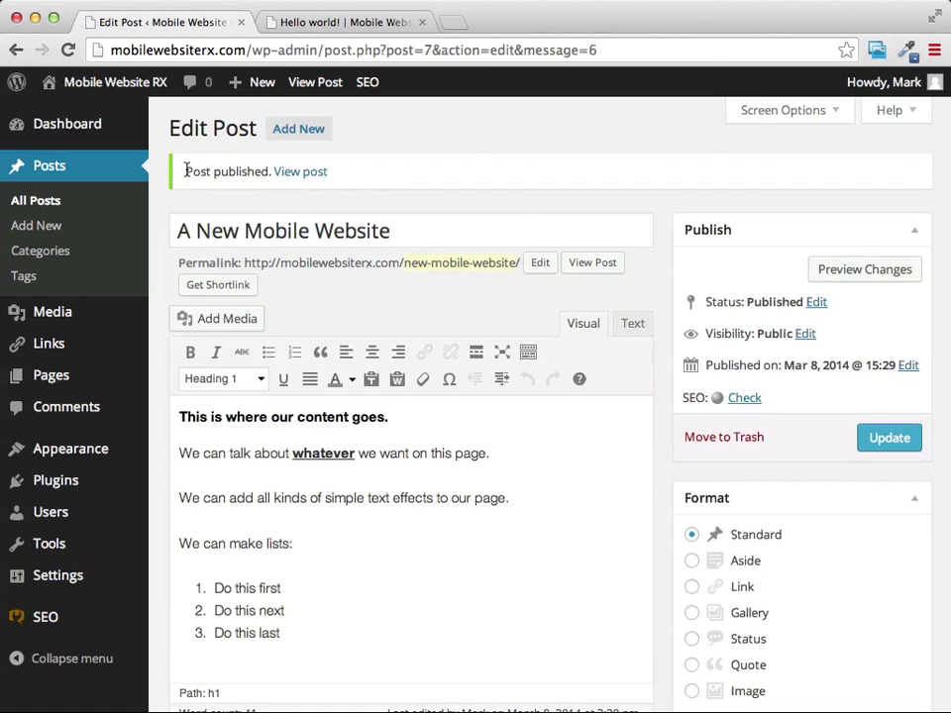
drag(185, 171, 334, 172)
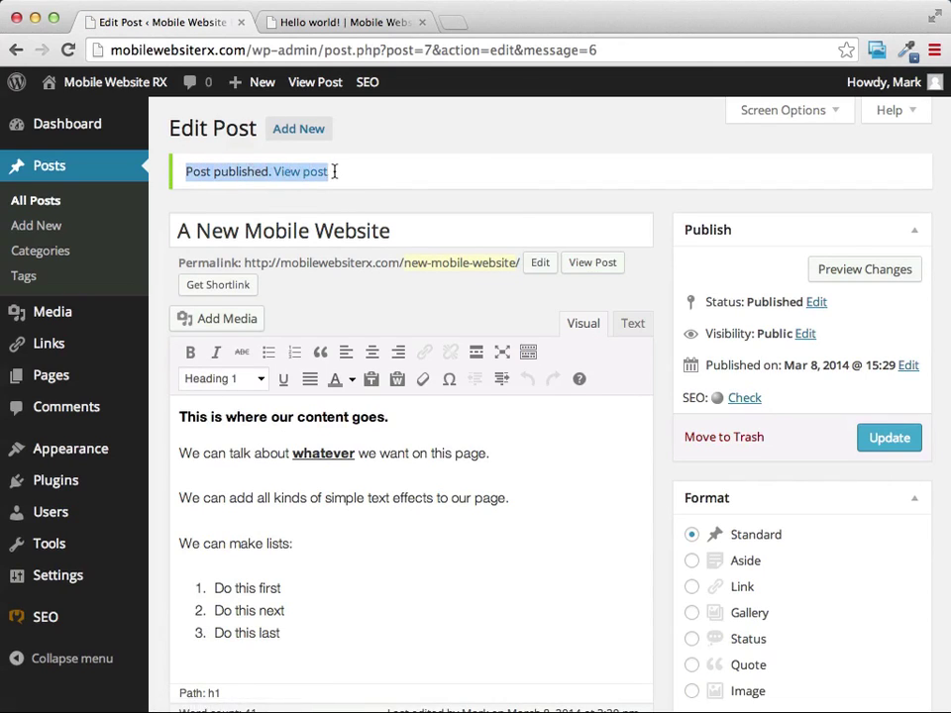
click(452, 137)
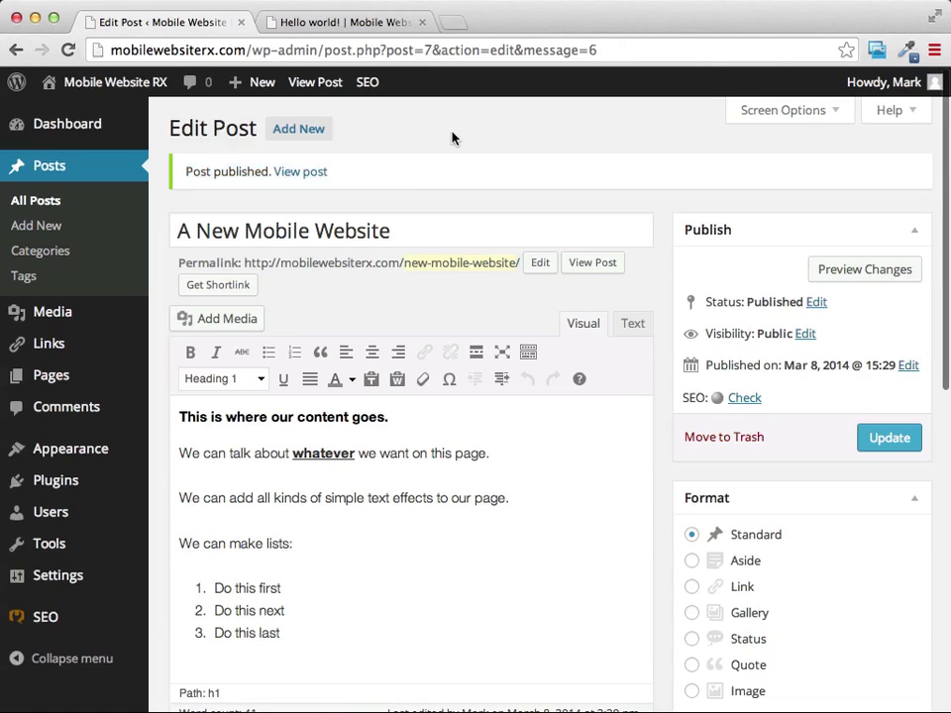
Open the published post in a new browser tab and check its title, text formatting and numbered list.
right_click(308, 176)
click(331, 179)
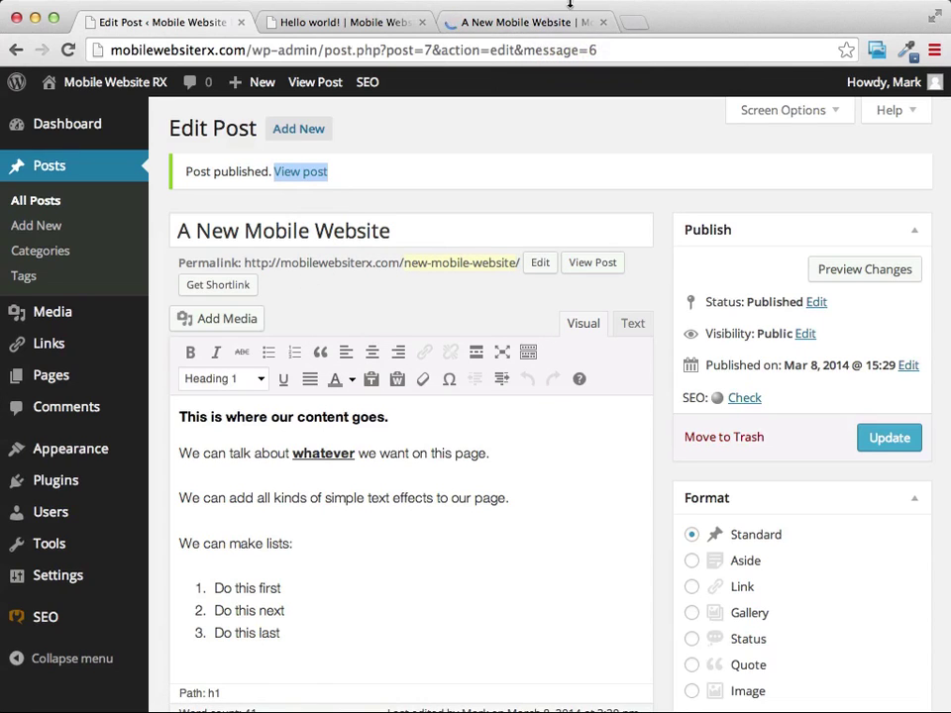
click(492, 23)
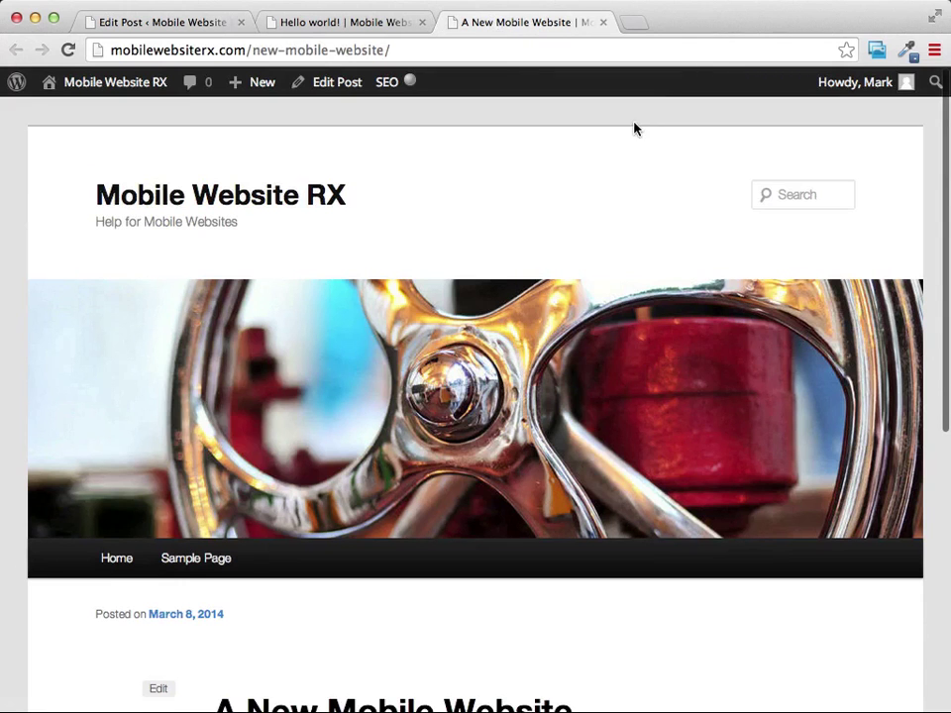
scroll(635, 129, down, 10)
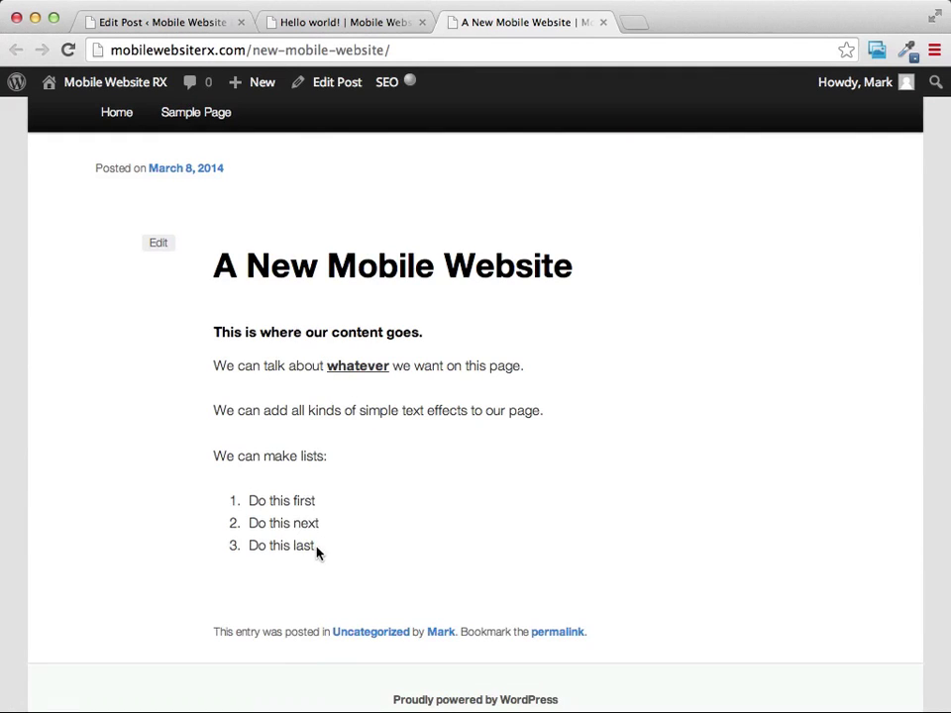
scroll(478, 503, up, 5)
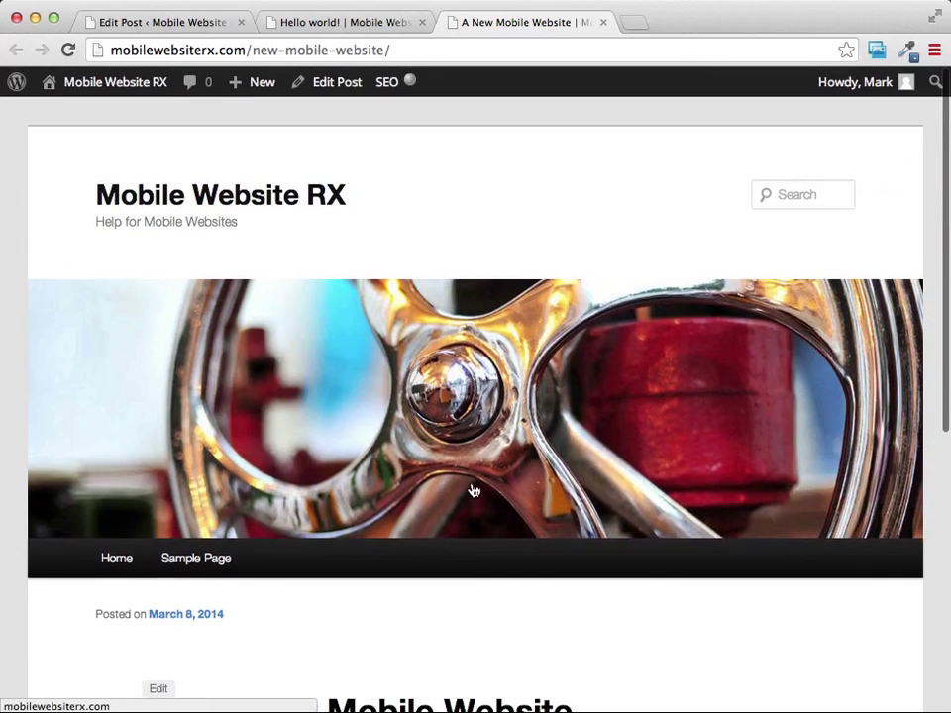
Go to the Mobile Website RX home page and check how the new post is shown there.
click(219, 203)
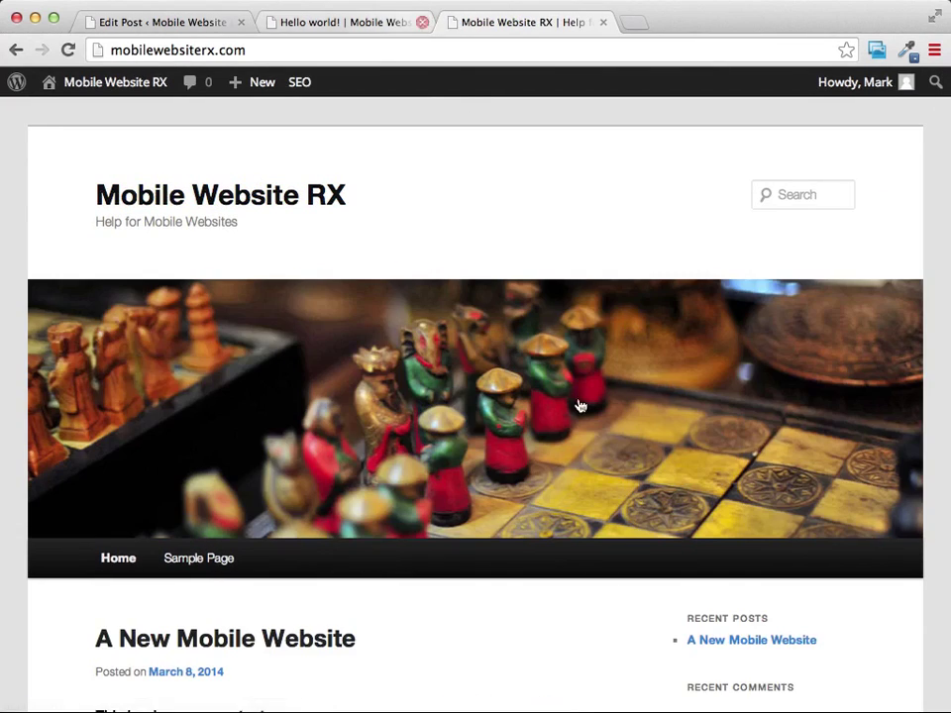
scroll(588, 529, down, 2)
scroll(588, 528, down, 2)
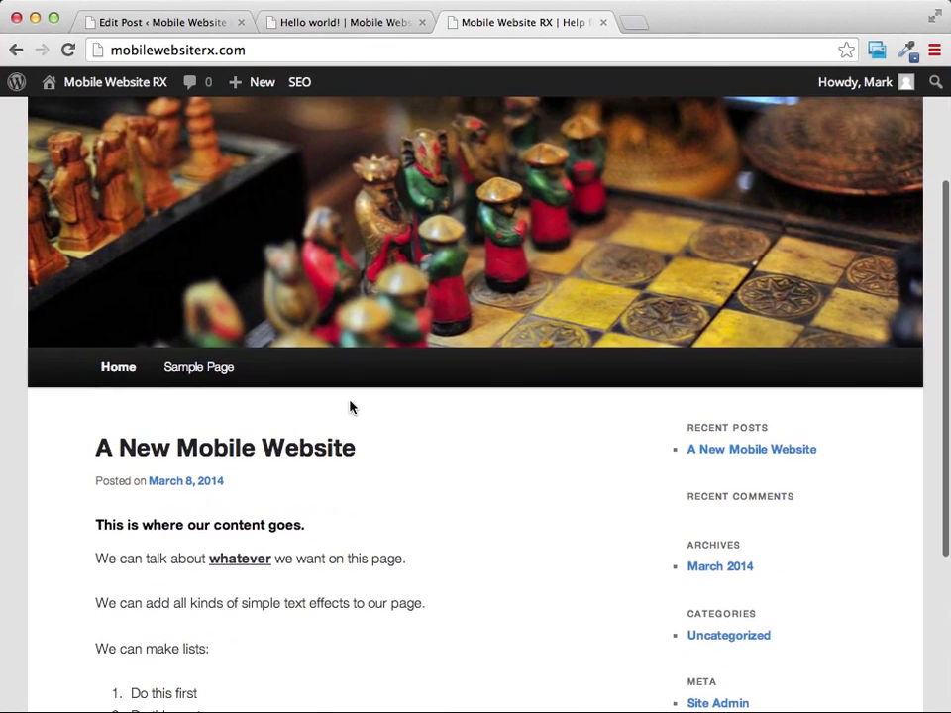
mouse_move(289, 85)
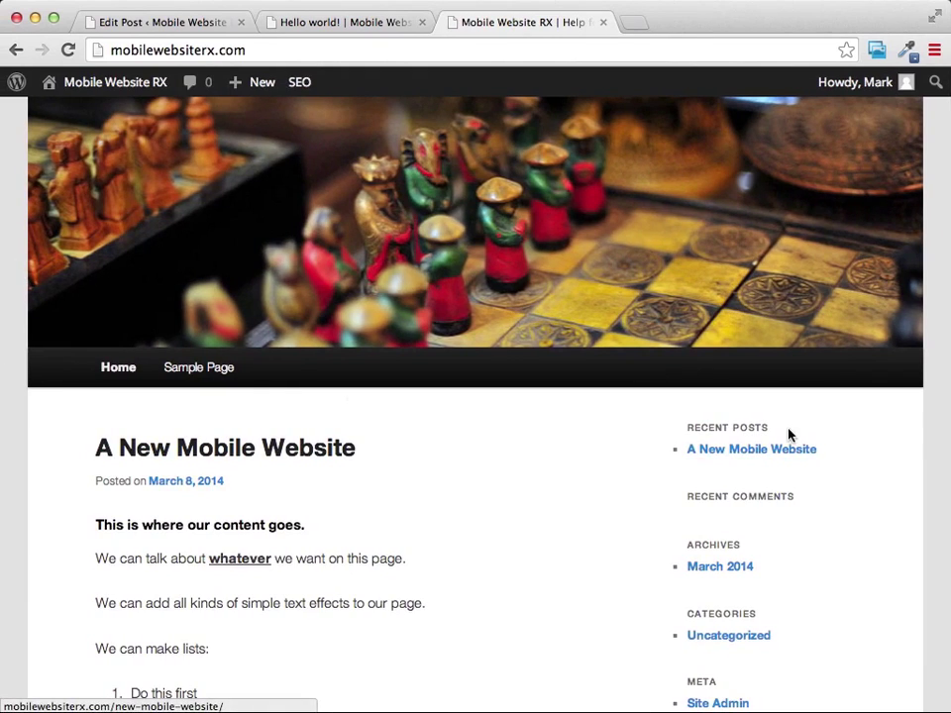
Open "A New Mobile Website" from the home page's Recent Posts list and look through the single-post page.
click(741, 456)
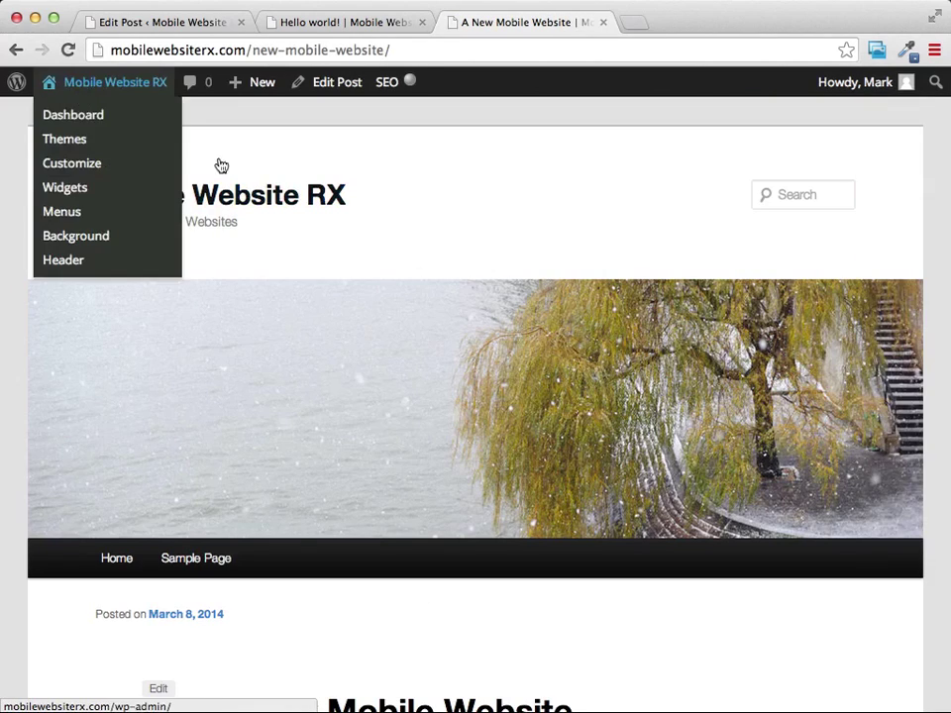
scroll(593, 208, down, 5)
scroll(592, 208, up, 1)
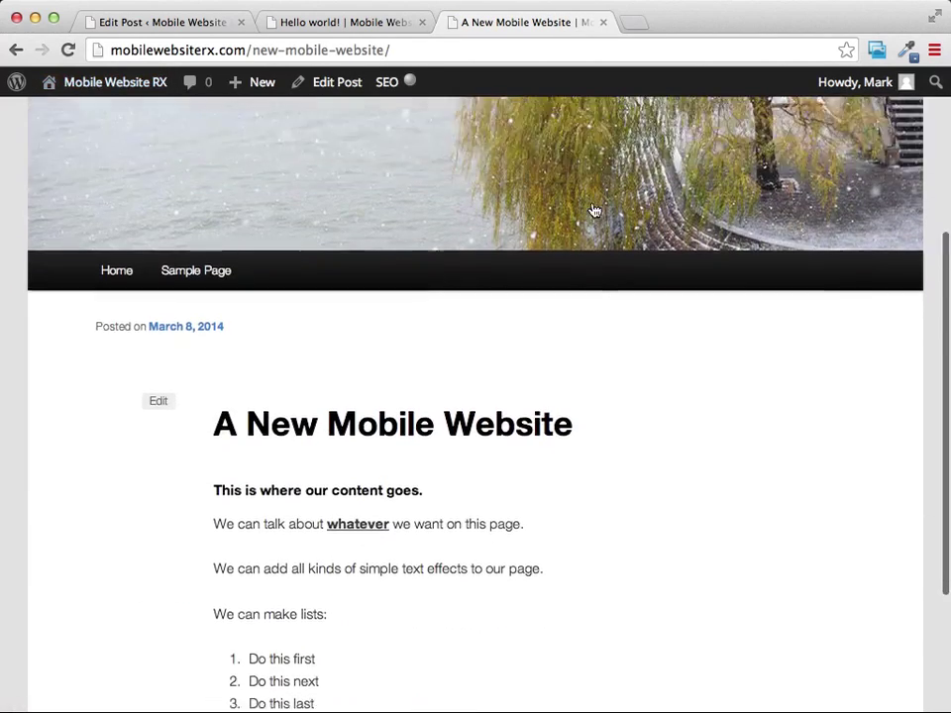
scroll(592, 210, up, 5)
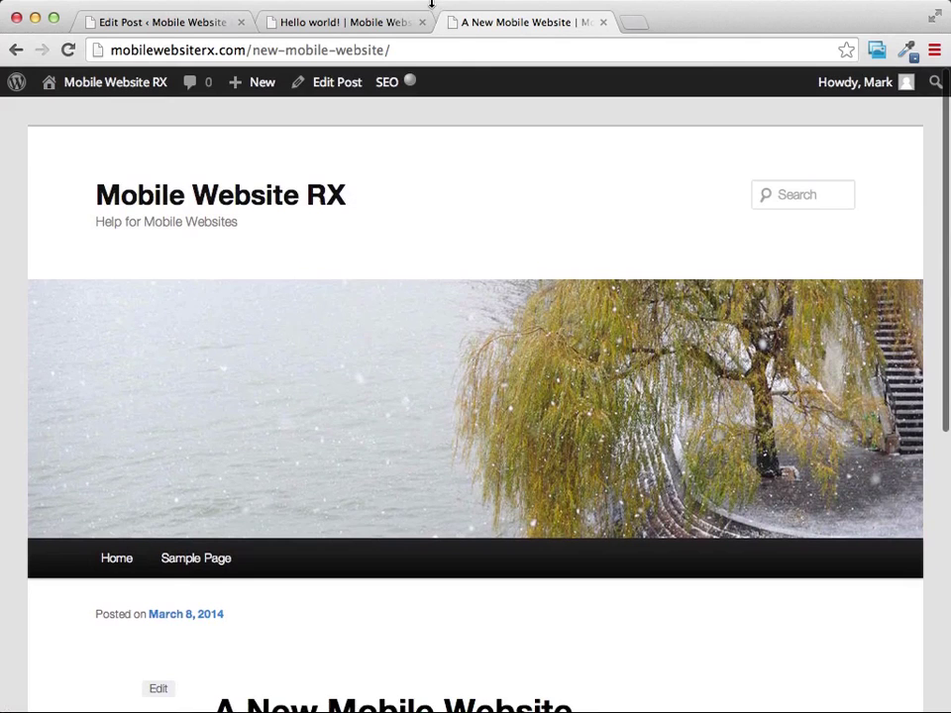
Return to the post editor and start another new post titled "Our 2nd Post".
click(343, 23)
click(185, 24)
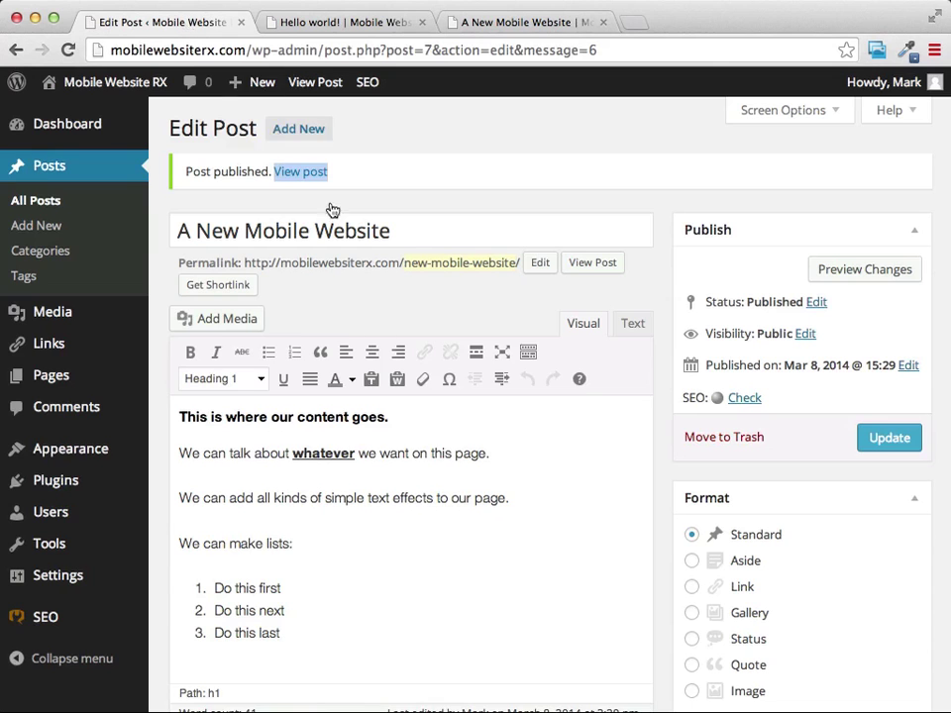
click(305, 132)
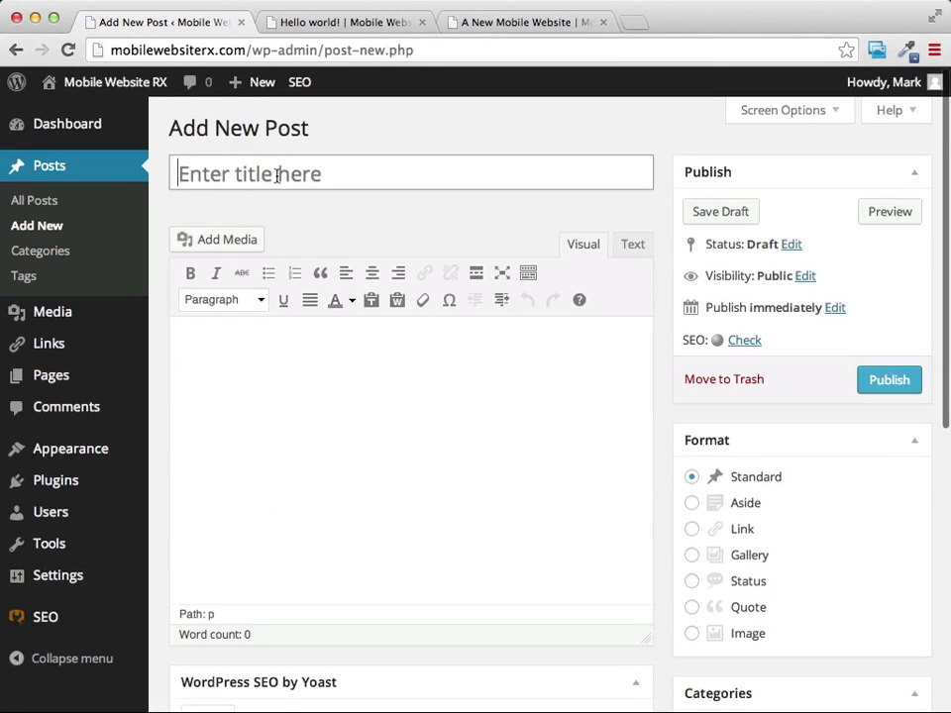
click(276, 174)
text(Ou)
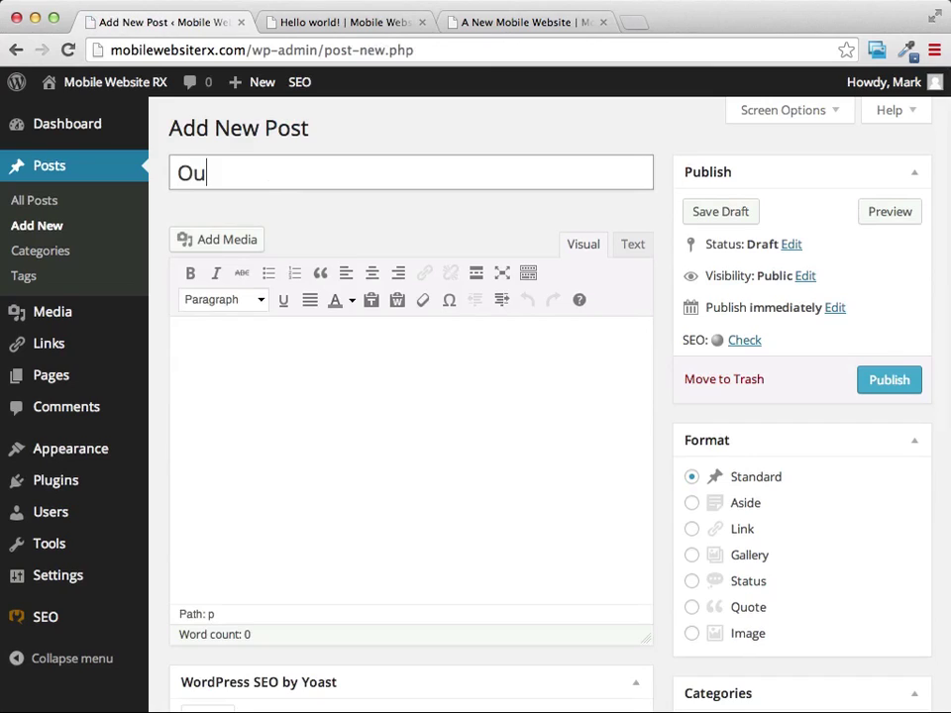
text(r 2nd Post)
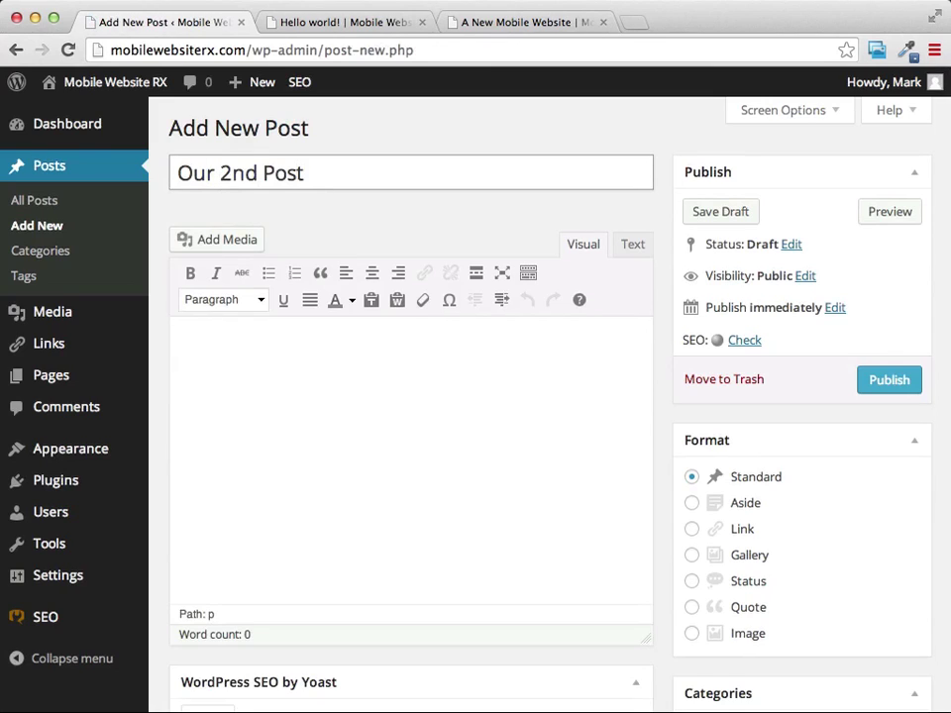
Enter "Will have more content" as the body of the second post and publish it.
click(308, 377)
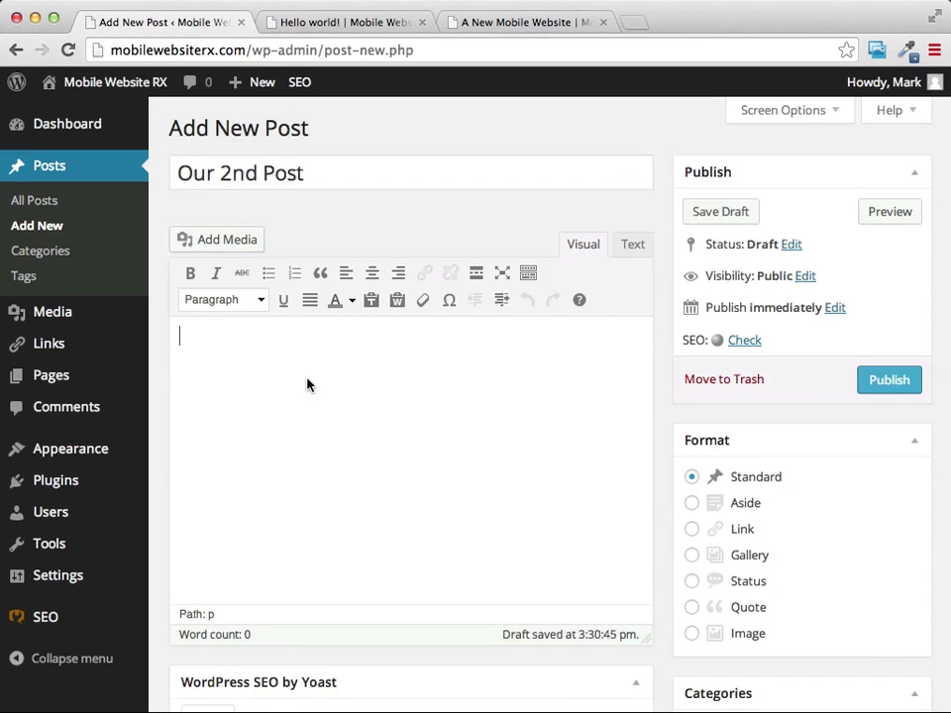
text(Will have )
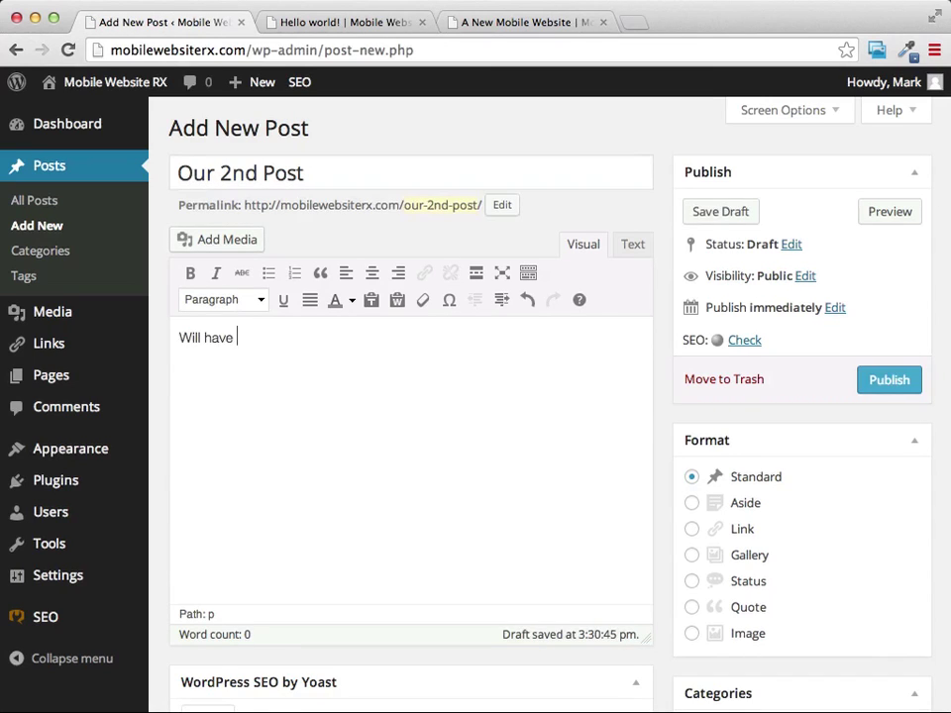
text(more content)
click(892, 386)
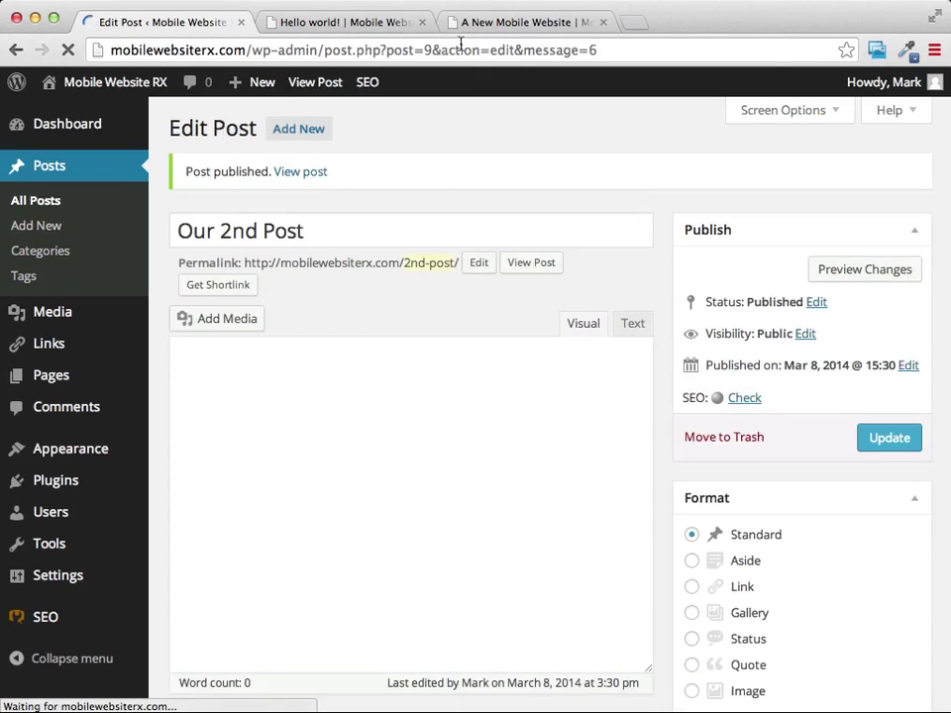
Go back to the live site's home page and check the order of the two published posts.
click(531, 24)
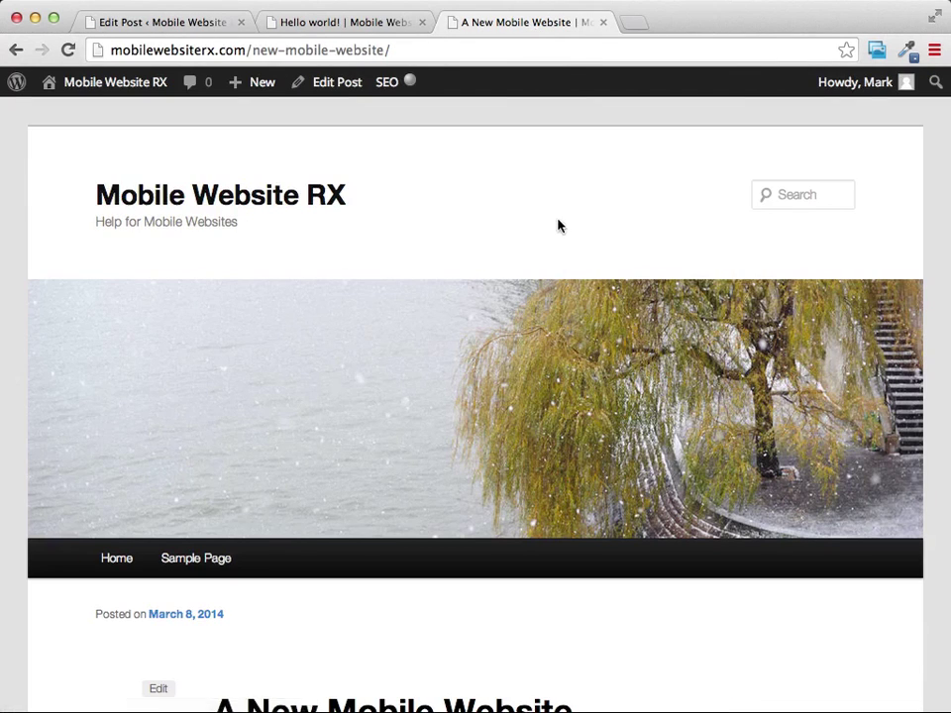
click(265, 195)
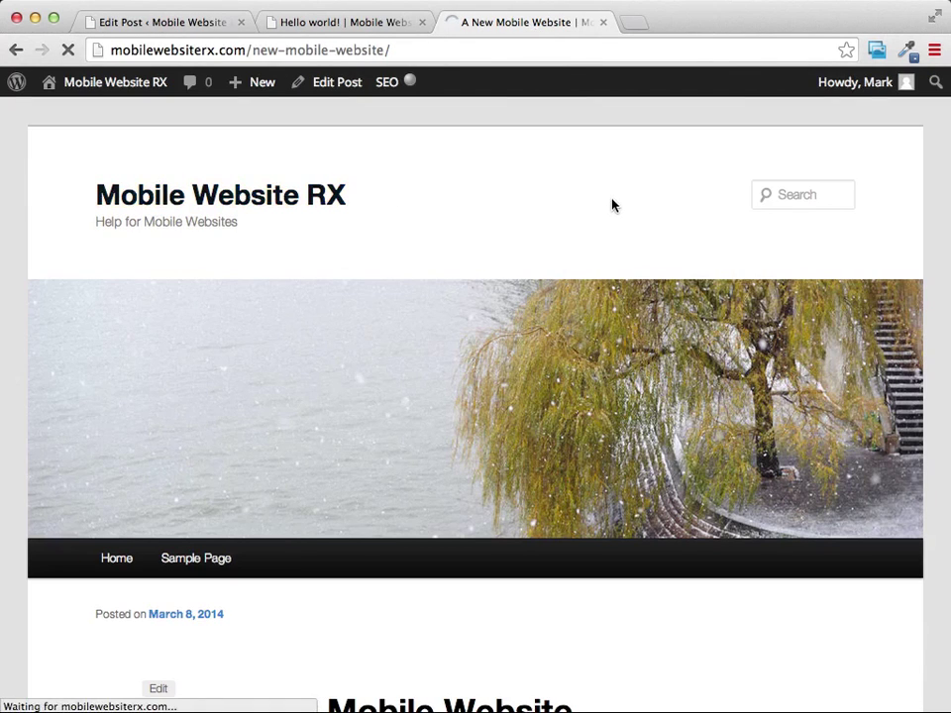
scroll(597, 211, down, 3)
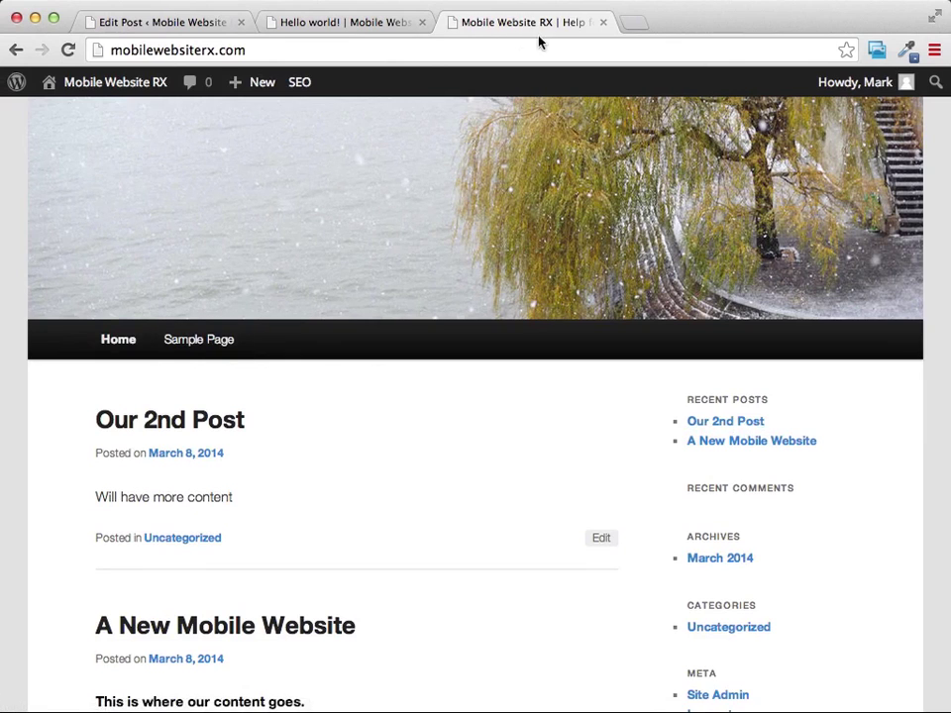
Open the list of all pages in the site's admin area and select the Sample Page entry.
click(366, 23)
click(158, 23)
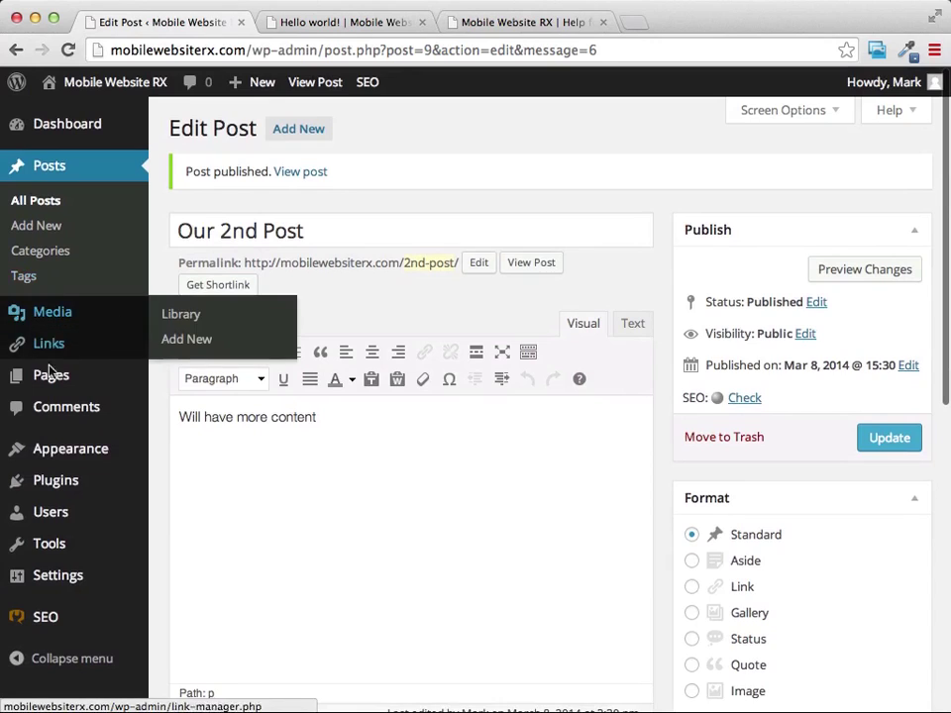
mouse_move(57, 384)
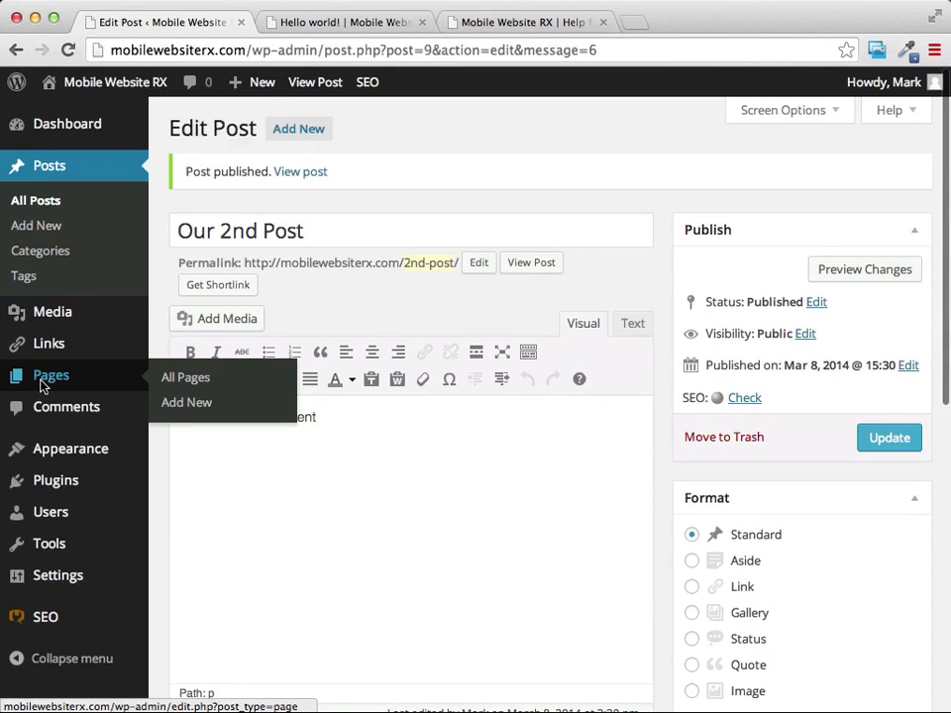
click(58, 384)
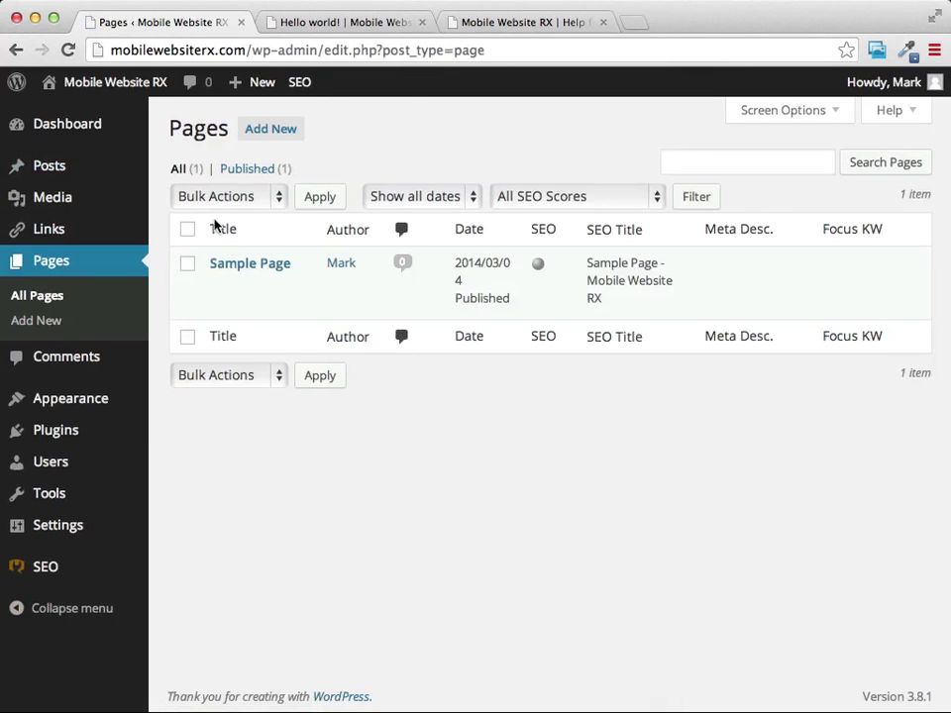
mouse_move(325, 279)
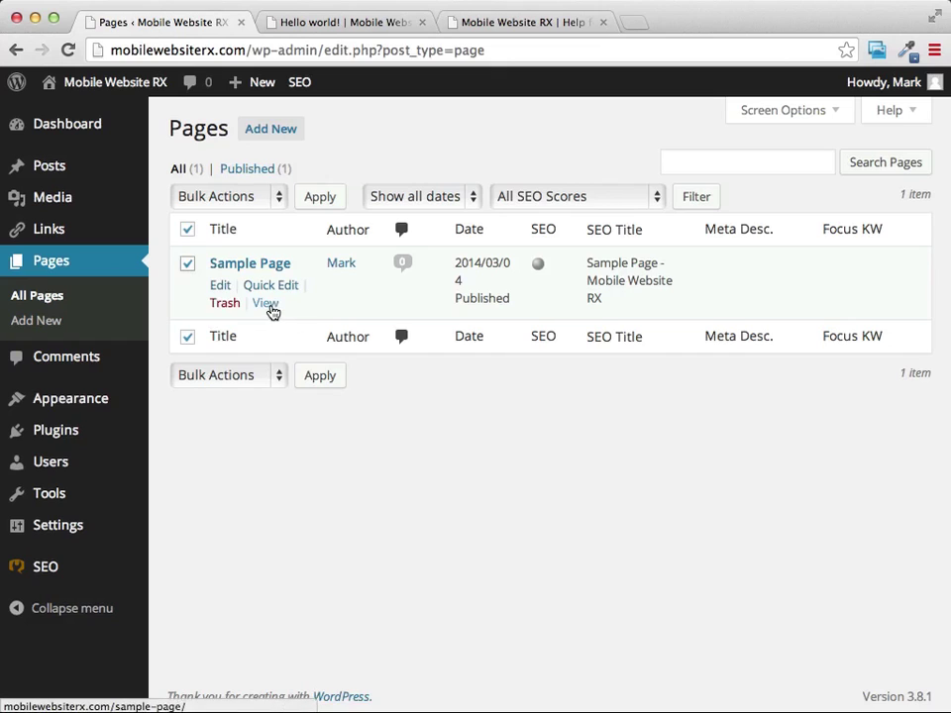
Move the Sample Page to the trash and reload the live site's home page to check its navigation menu.
click(225, 305)
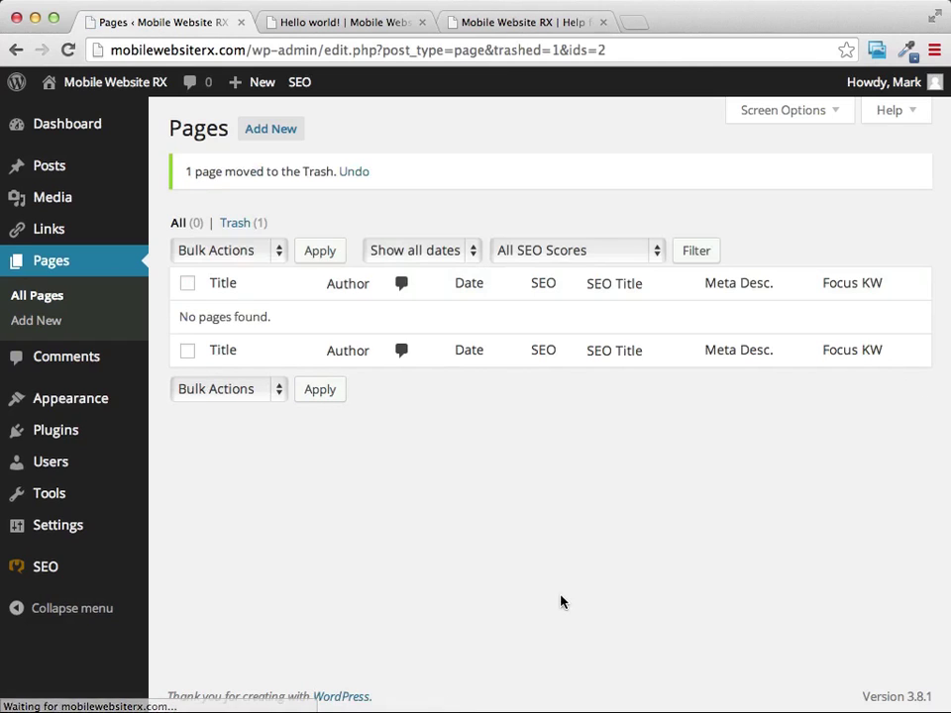
click(357, 27)
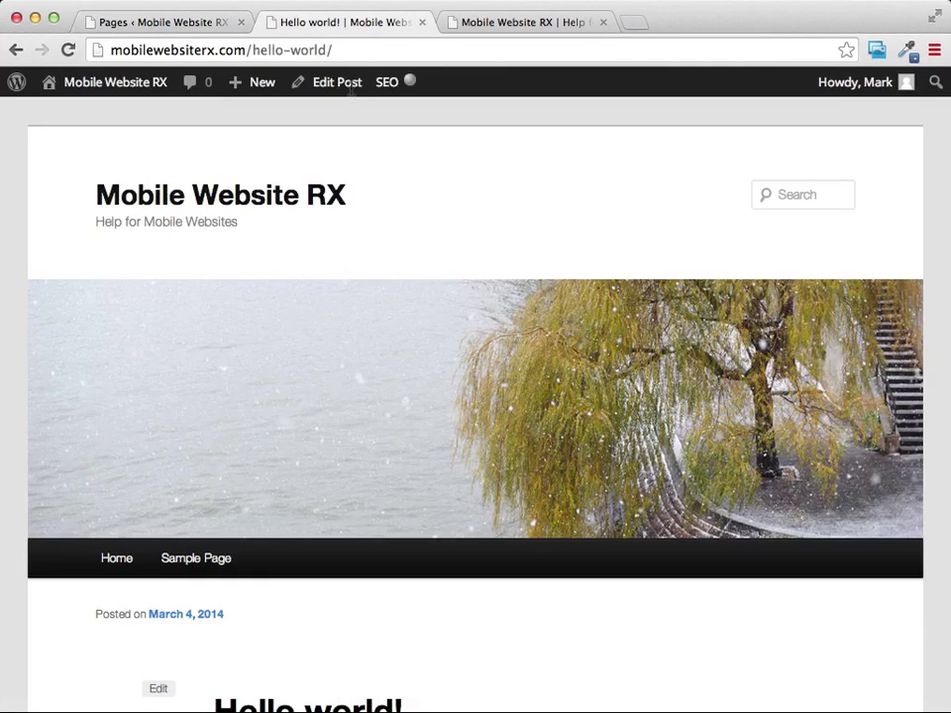
click(160, 204)
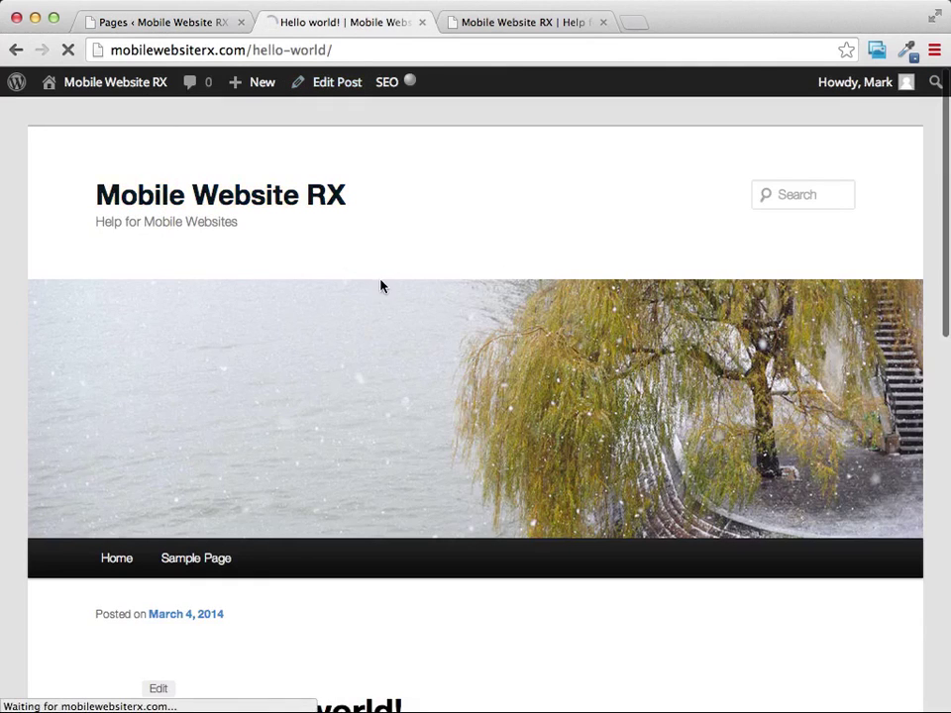
scroll(385, 277, down, 3)
scroll(189, 387, down, 5)
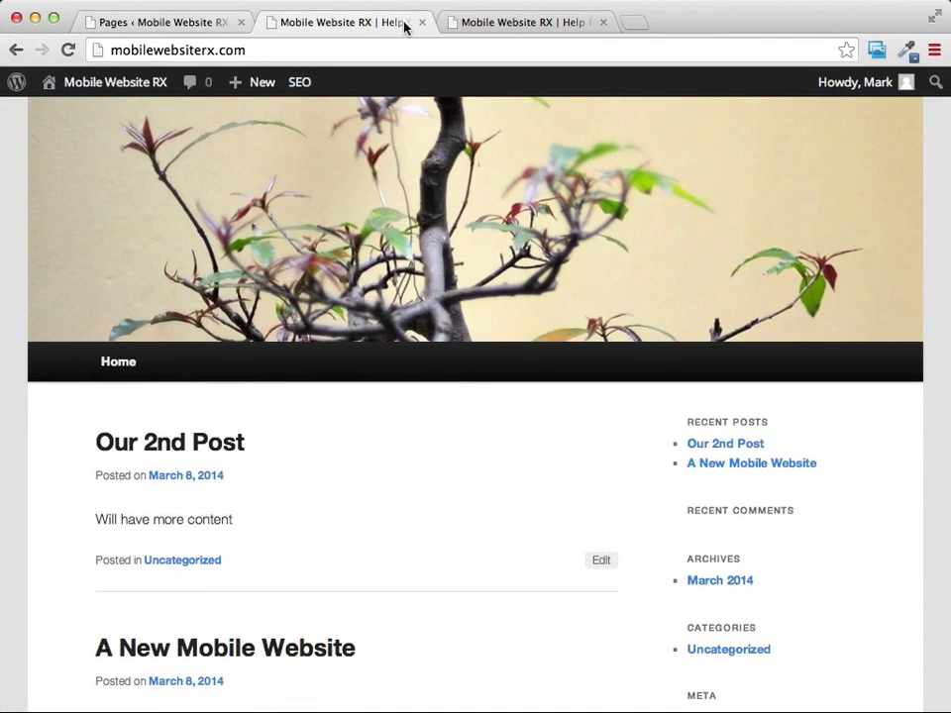
Create a new page titled "About Me" with a short introductory paragraph about helping small business owners get more business with mobile websites.
click(200, 26)
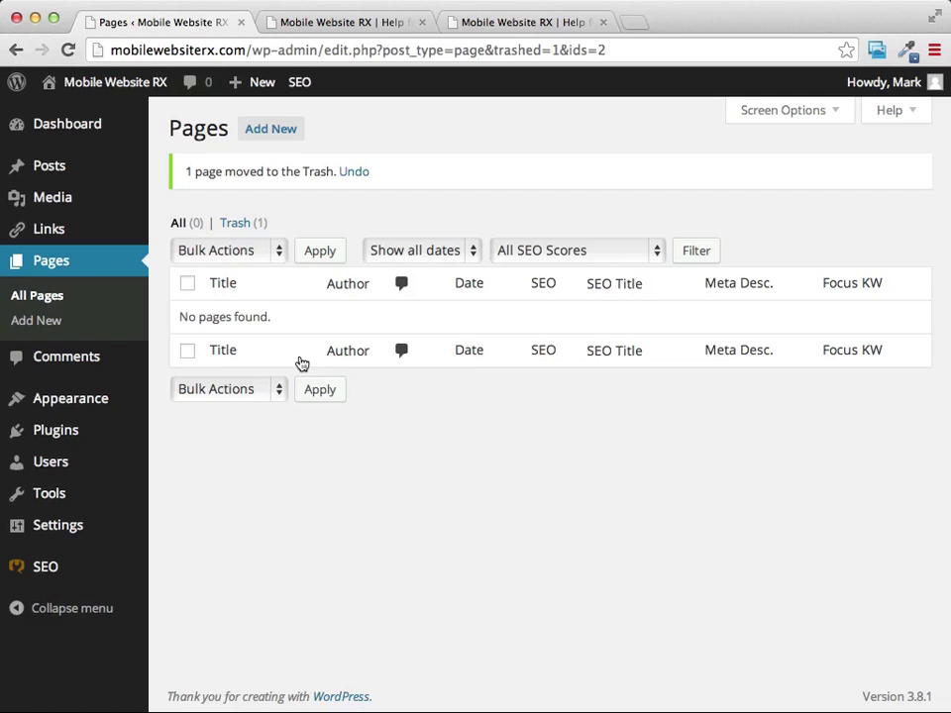
click(262, 140)
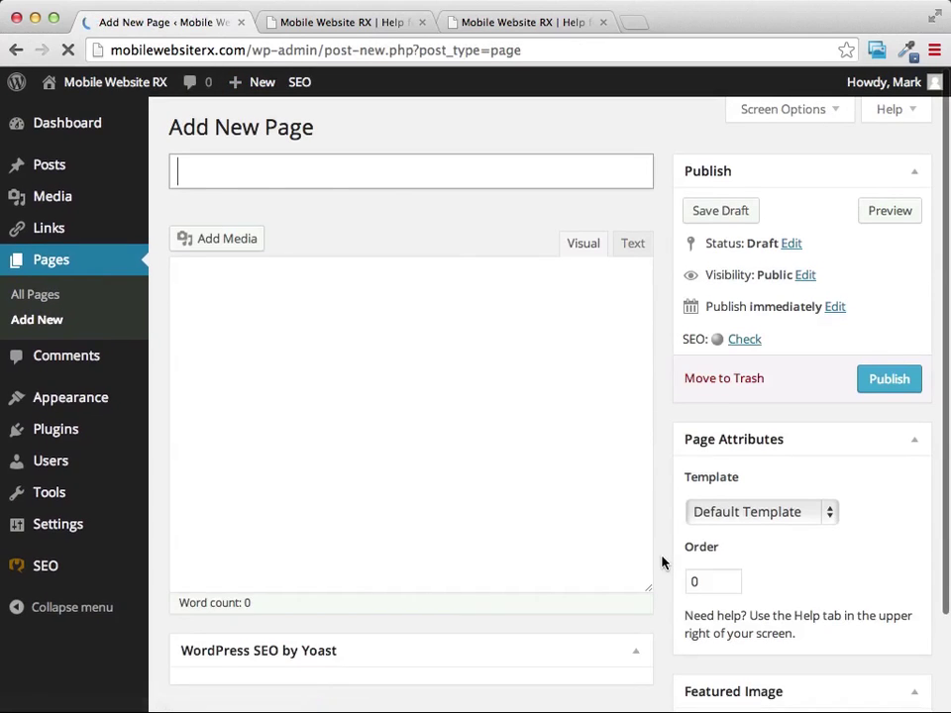
click(306, 178)
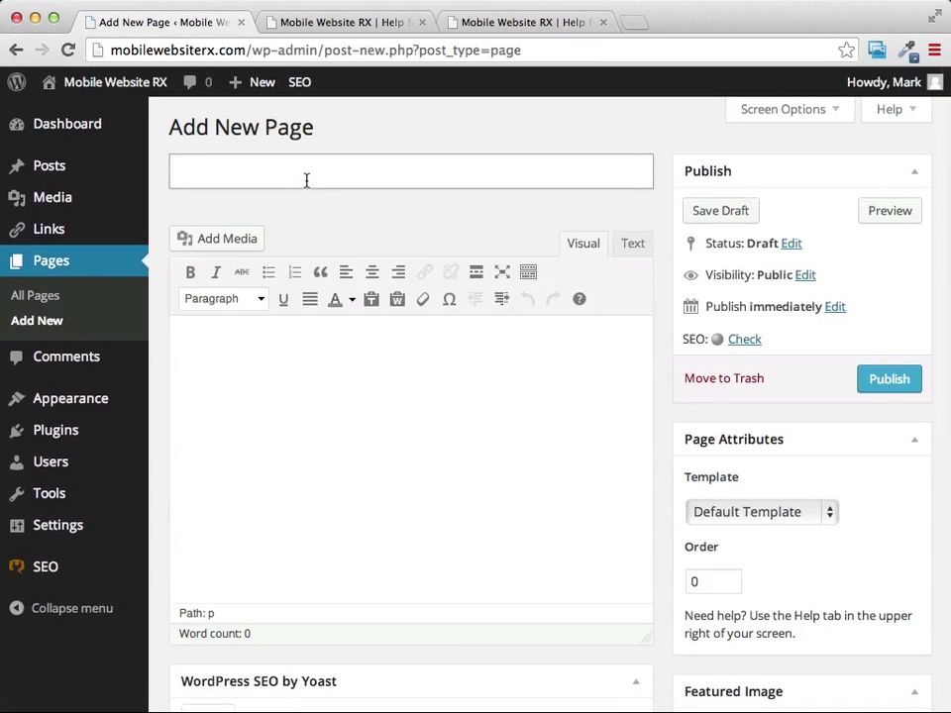
text(About Me)
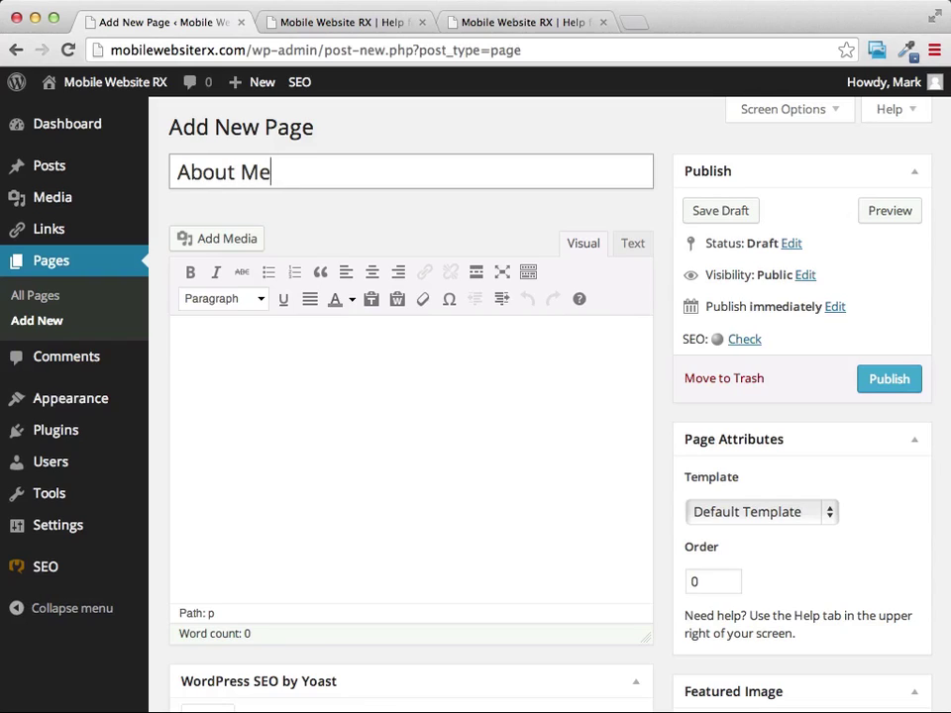
click(285, 369)
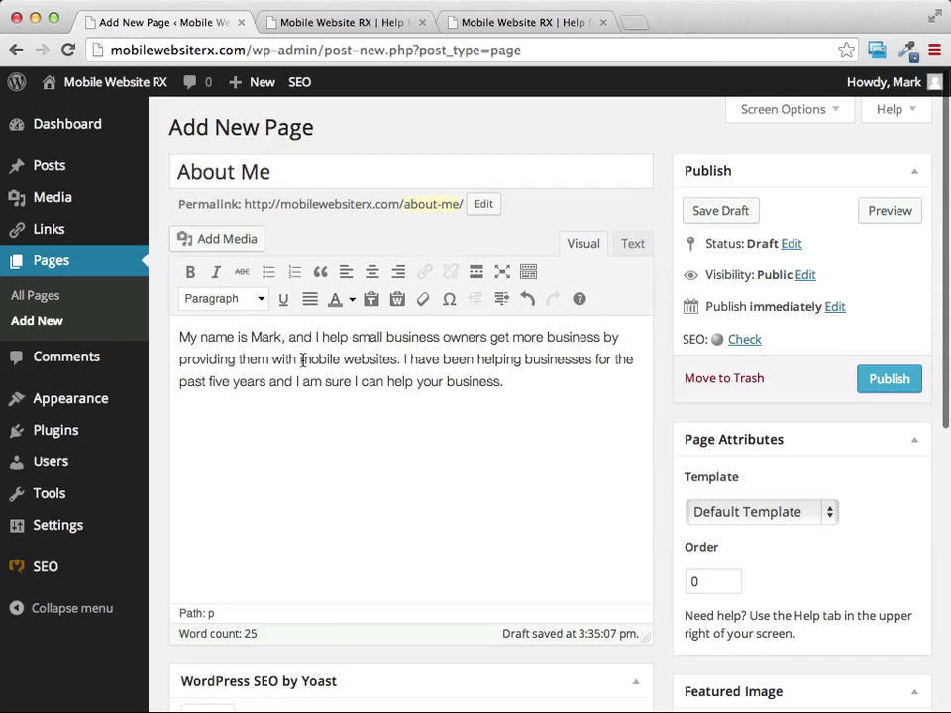
Make the words "mobile websites" italic and bold in the body text and publish the About Me page.
drag(301, 360, 398, 359)
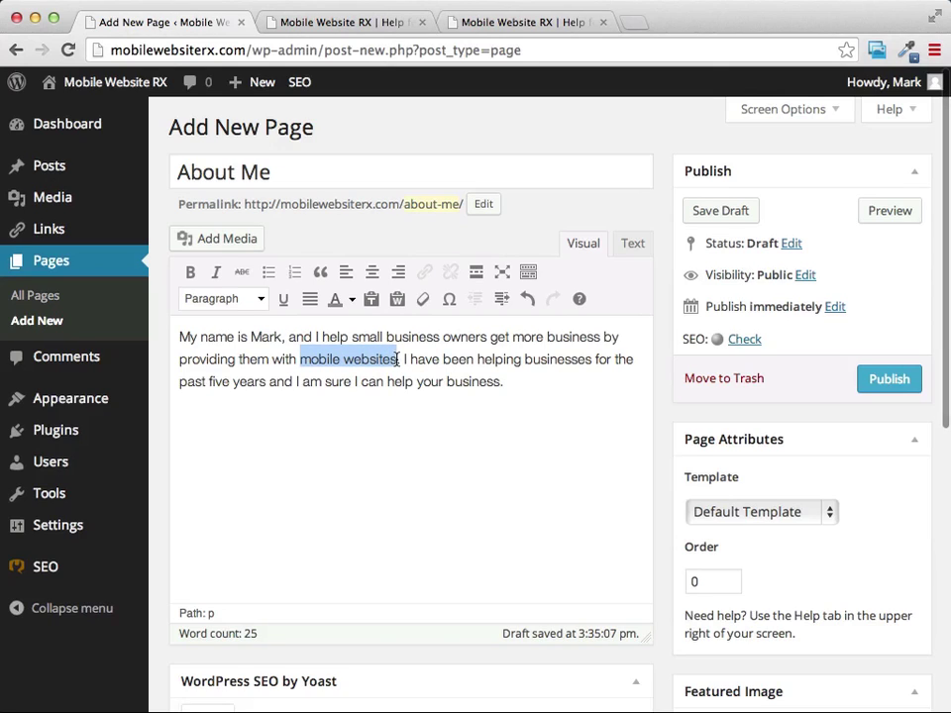
click(216, 274)
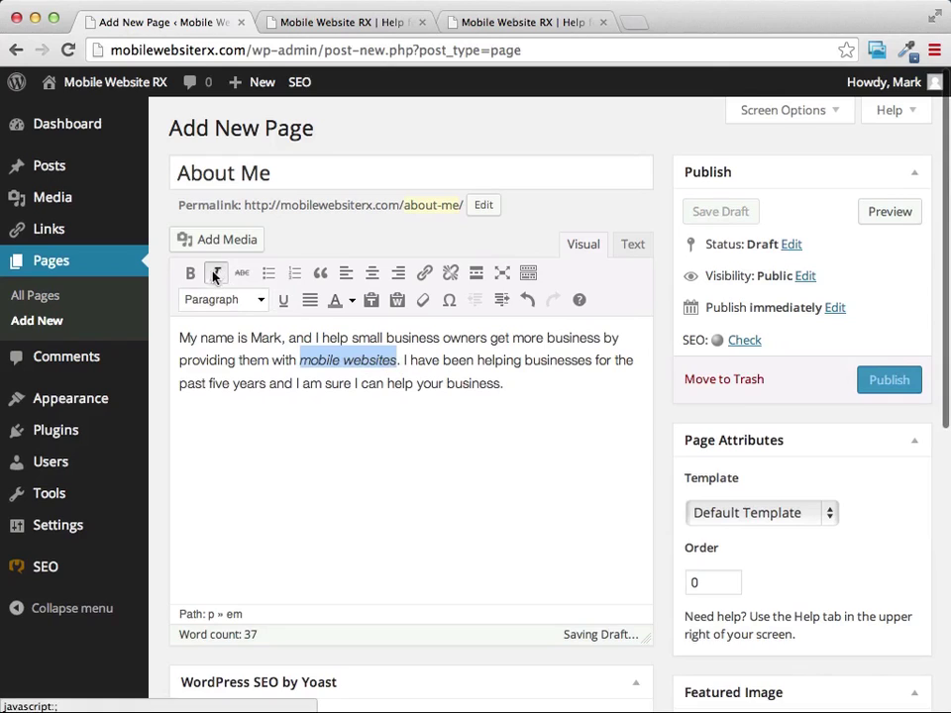
click(191, 273)
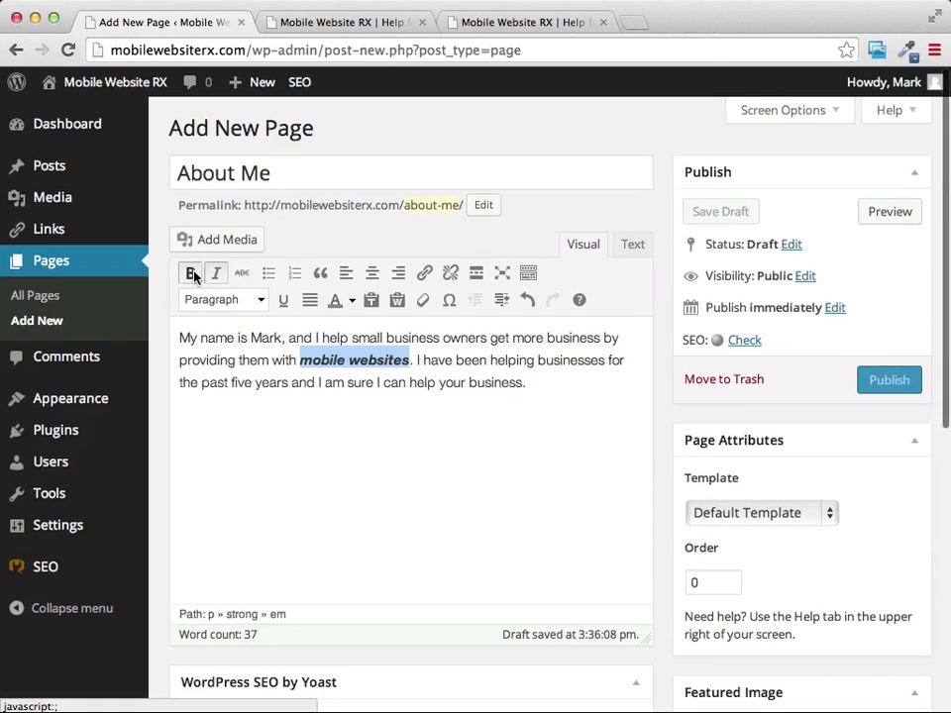
click(541, 393)
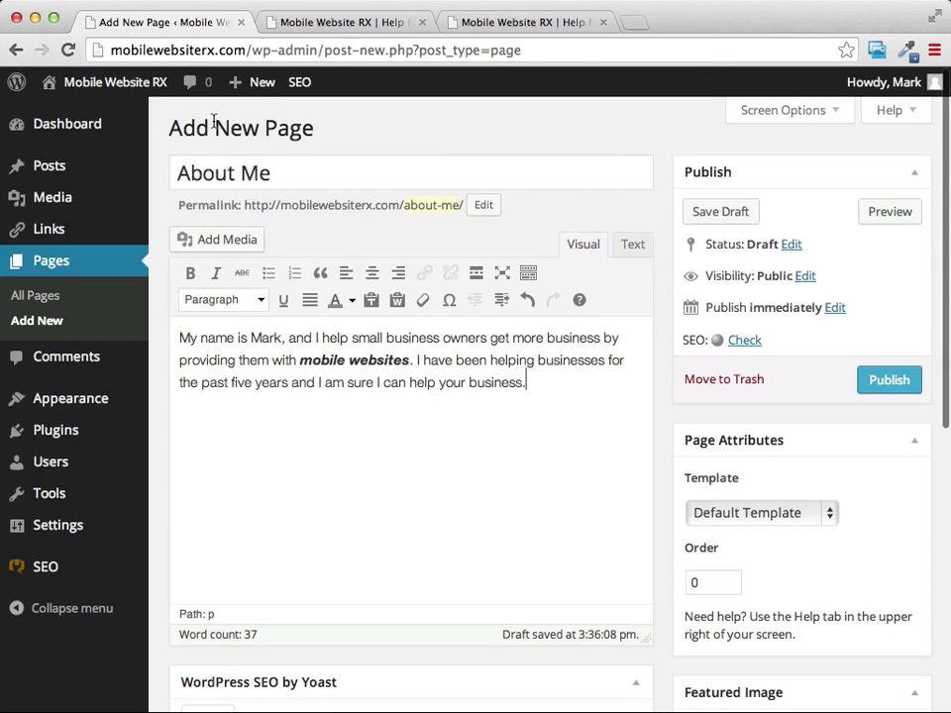
click(879, 384)
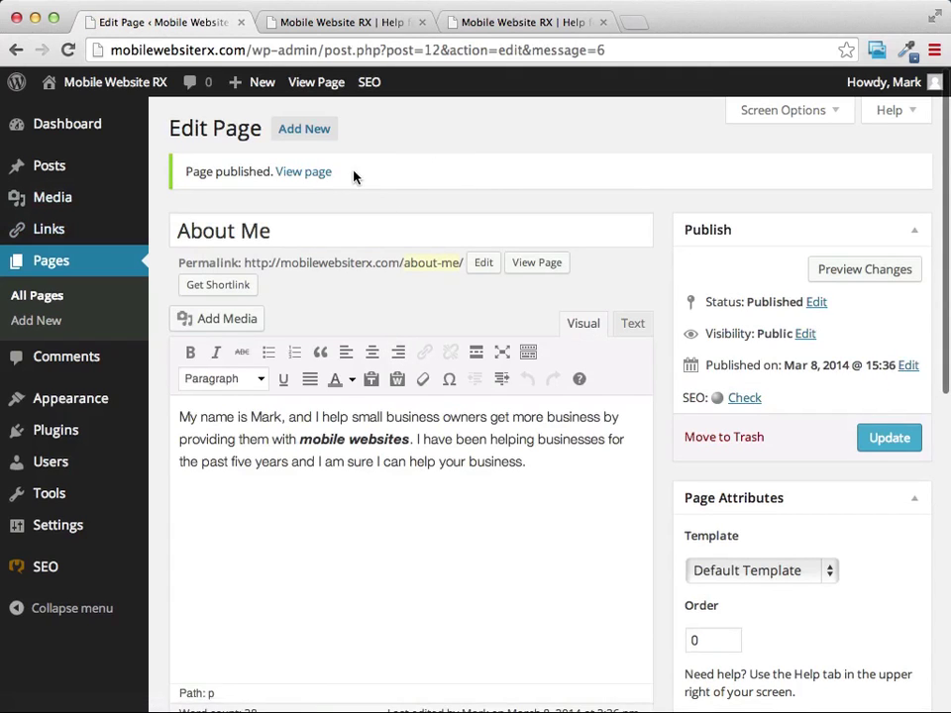
Reload the live site's home page and open the About Me page from its navigation to check the published content.
click(541, 24)
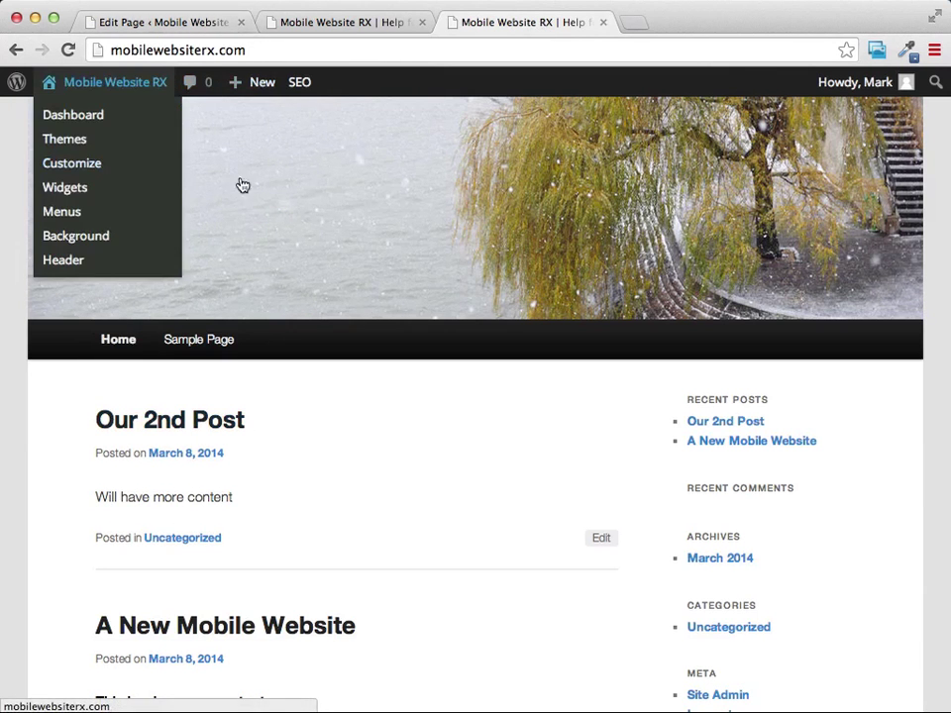
click(336, 184)
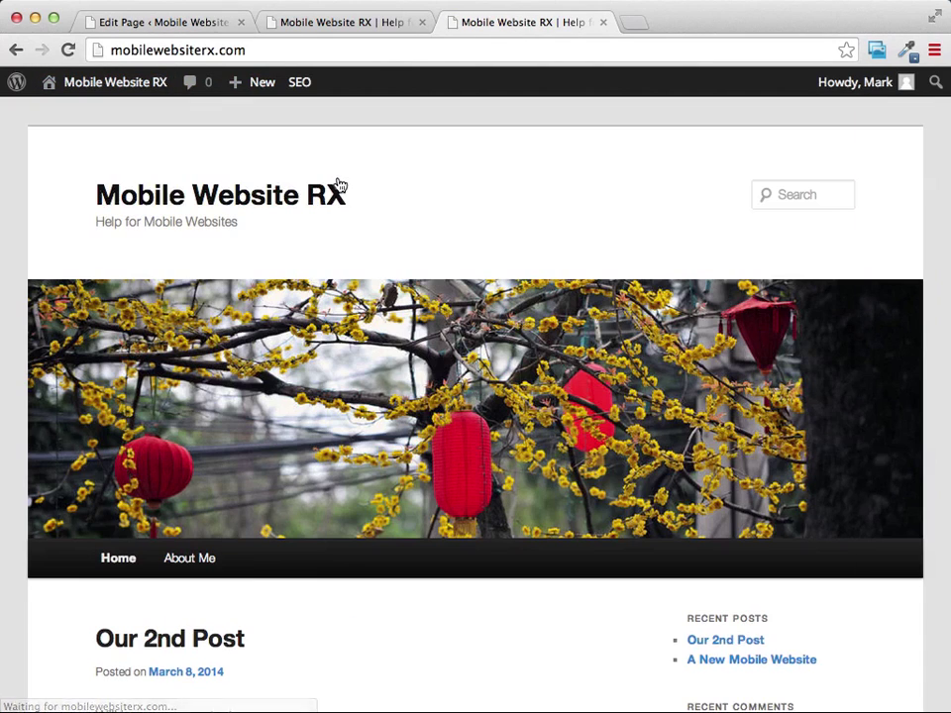
scroll(384, 154, down, 4)
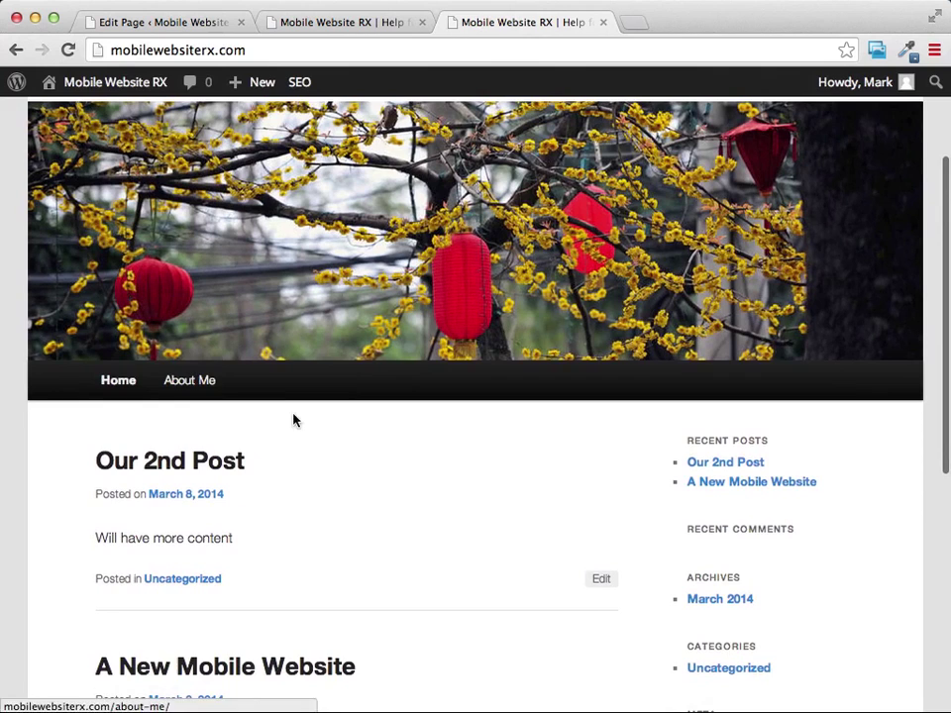
click(195, 388)
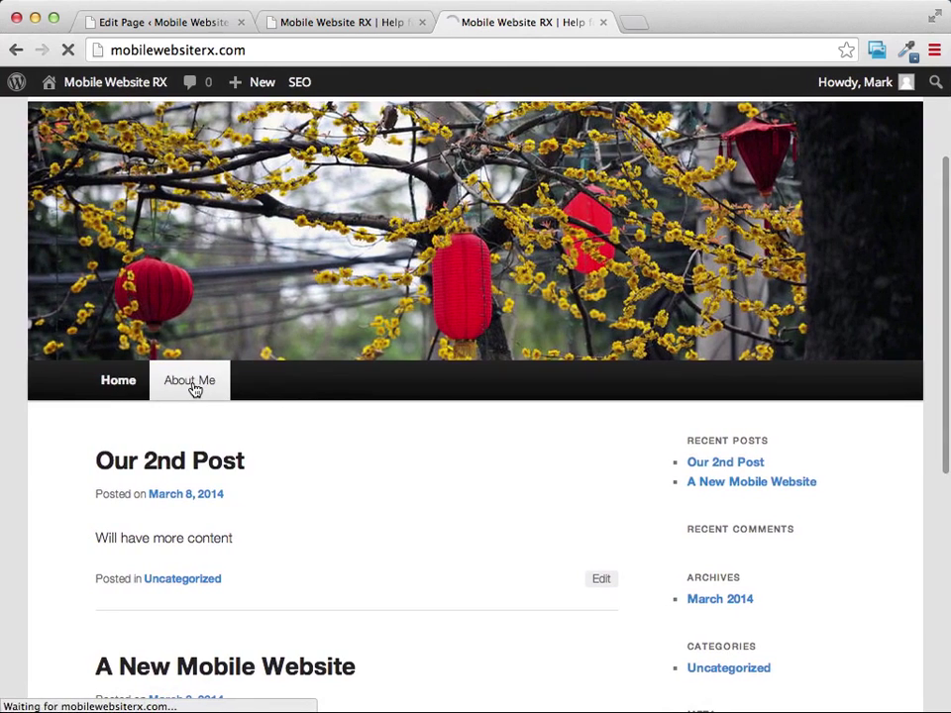
scroll(505, 178, down, 5)
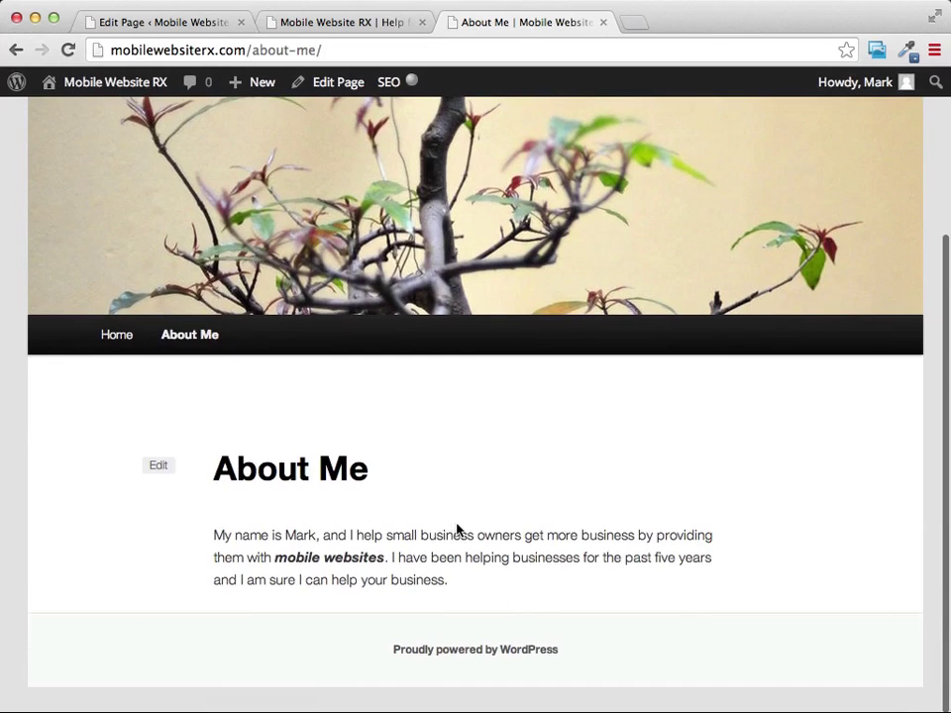
scroll(456, 529, up, 5)
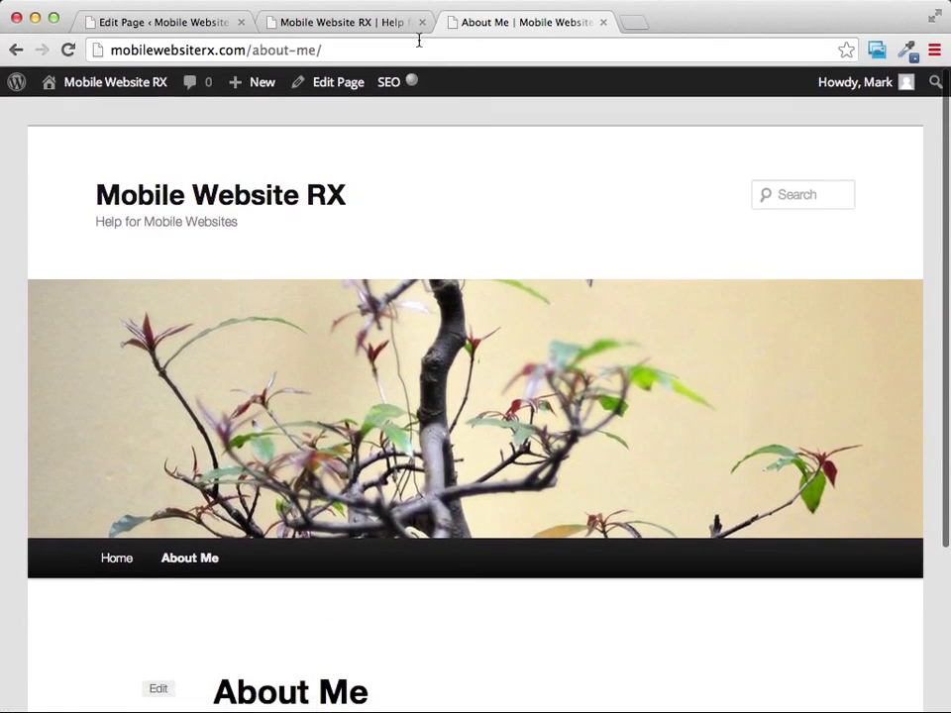
click(361, 27)
click(526, 21)
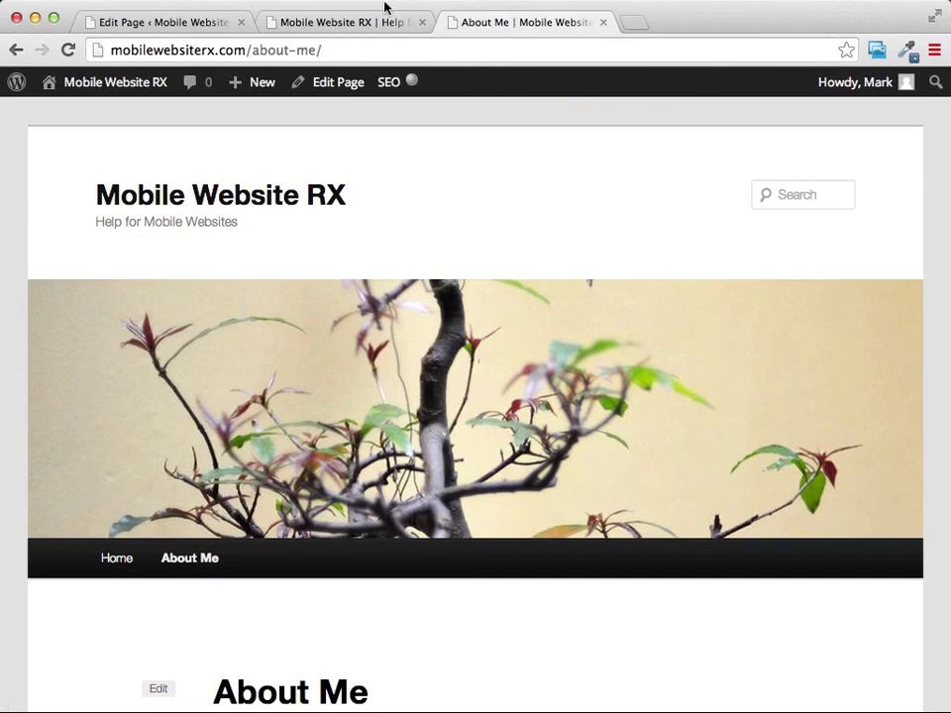
Return to the admin area and view the list of all pages, followed by the list of all posts.
click(145, 22)
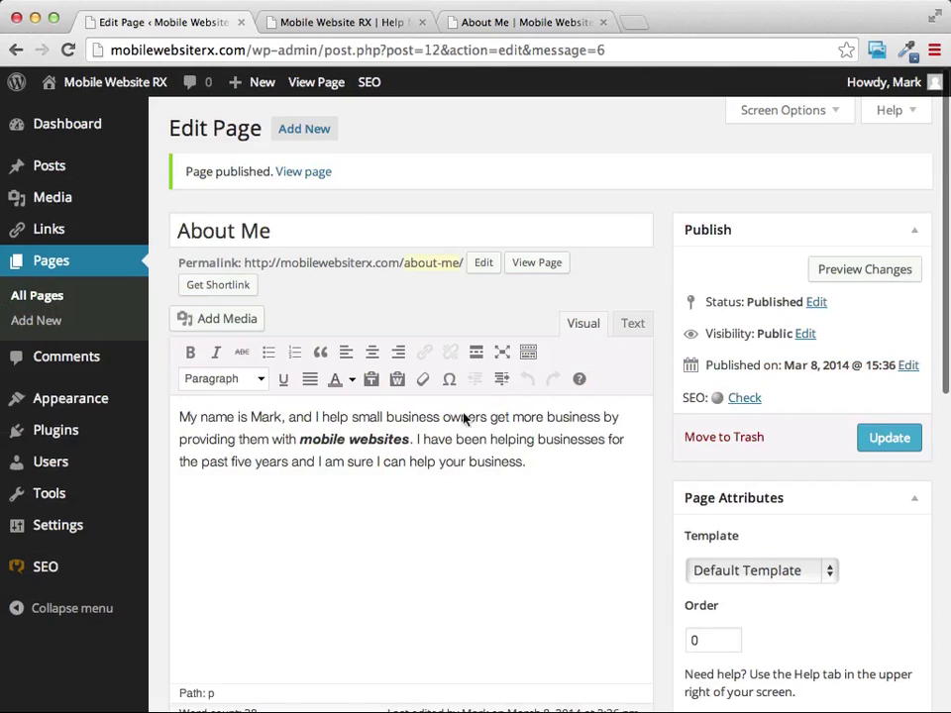
click(47, 262)
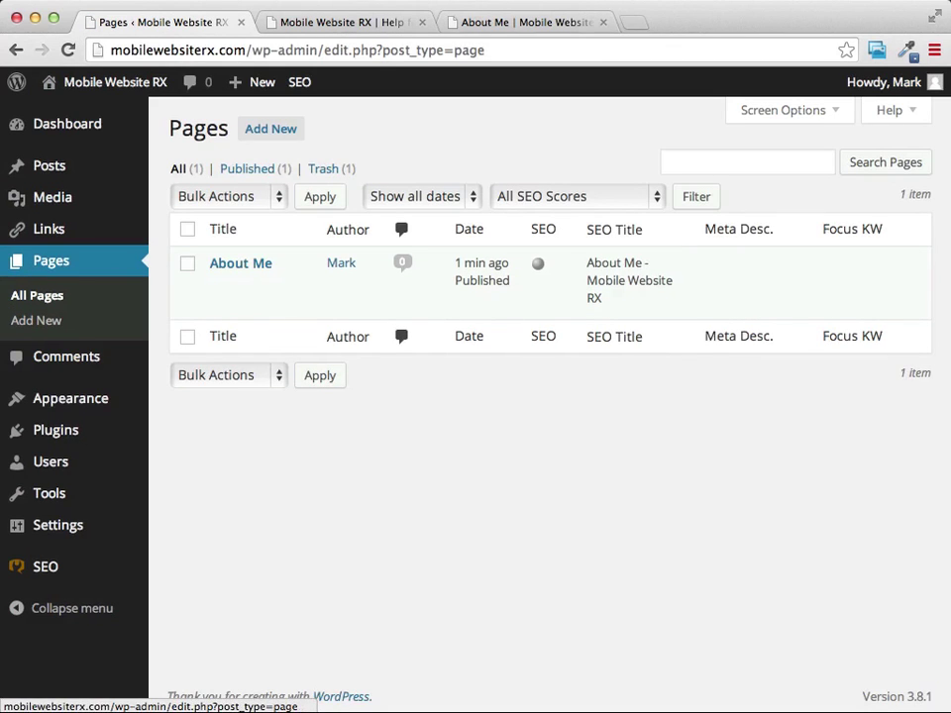
mouse_move(56, 174)
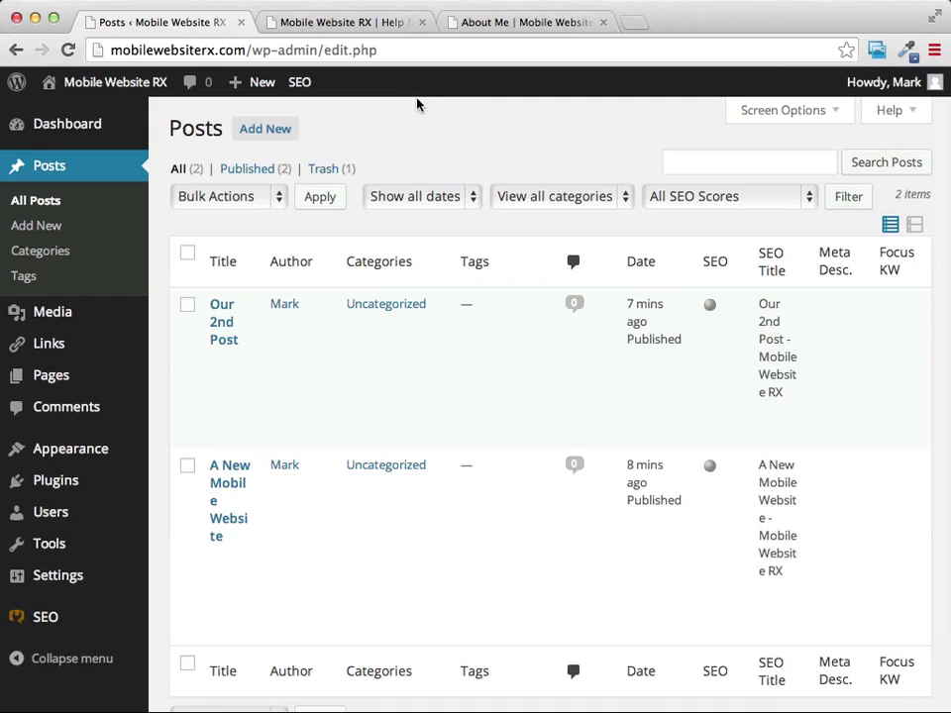
Compare the static About Me page with the posts and sidebar listings on the live site's home page.
click(327, 24)
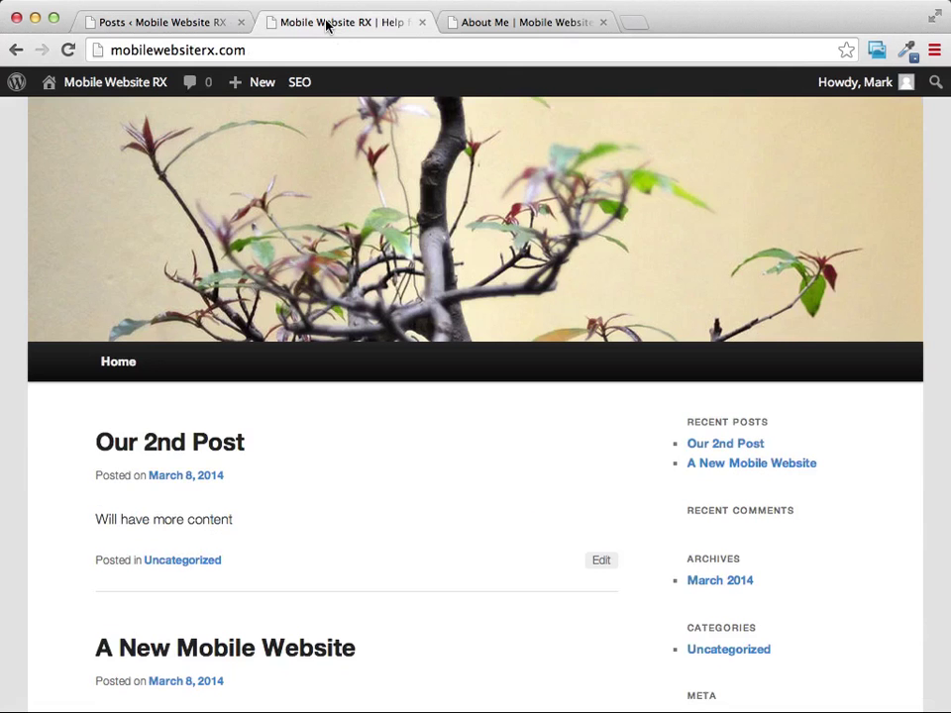
click(550, 22)
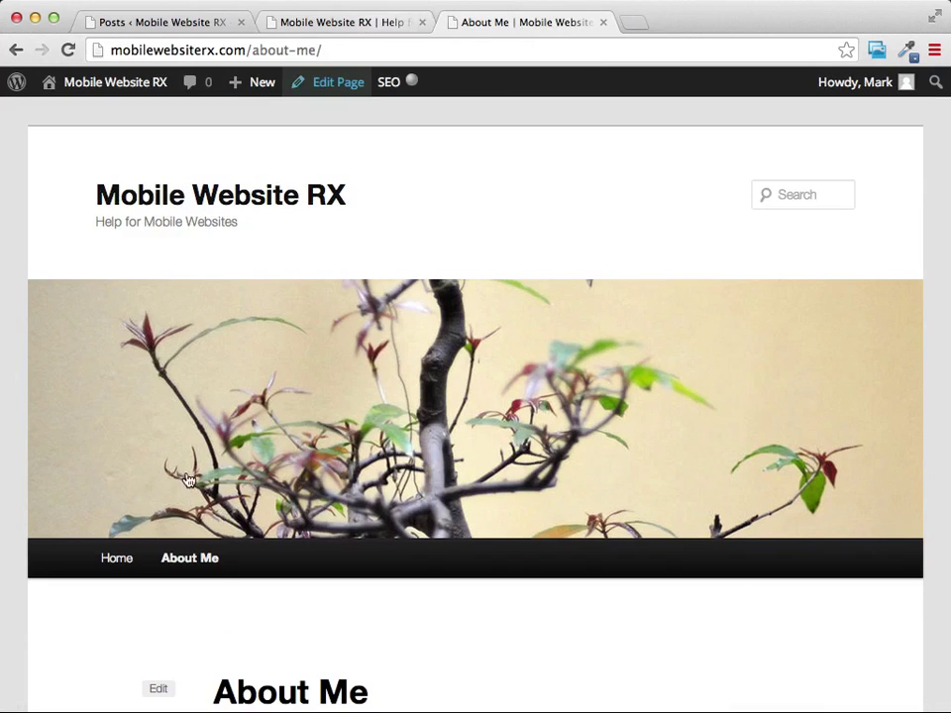
scroll(358, 216, down, 3)
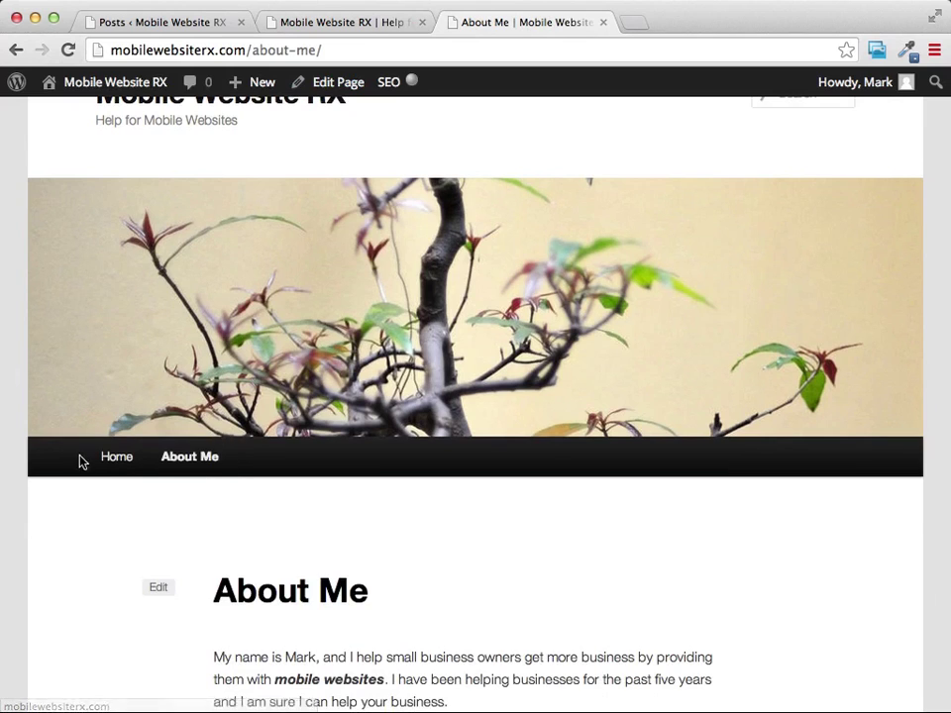
click(358, 22)
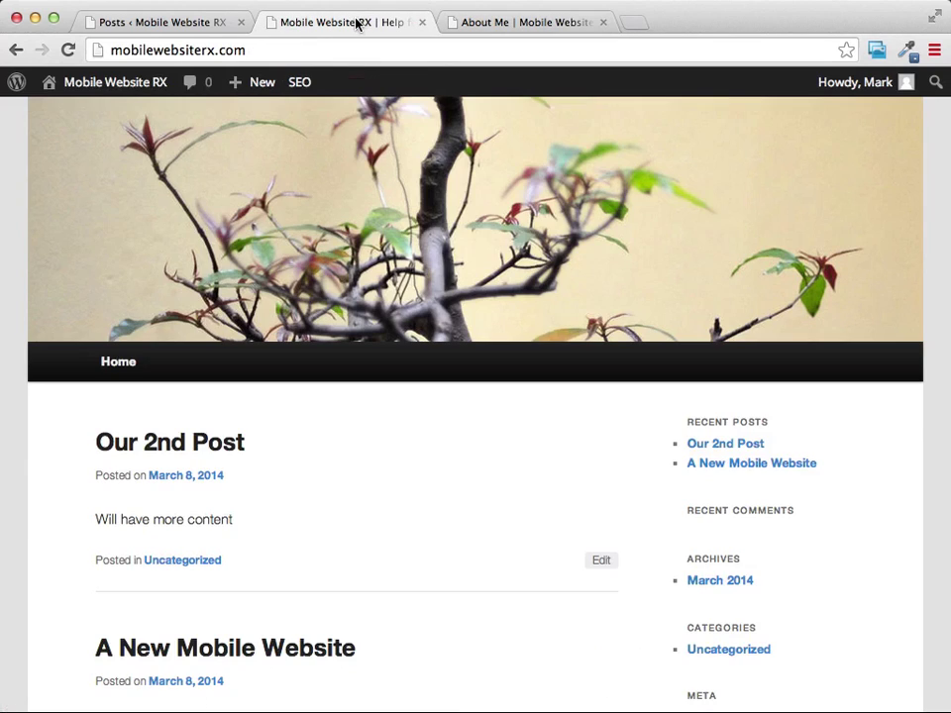
scroll(847, 422, down, 2)
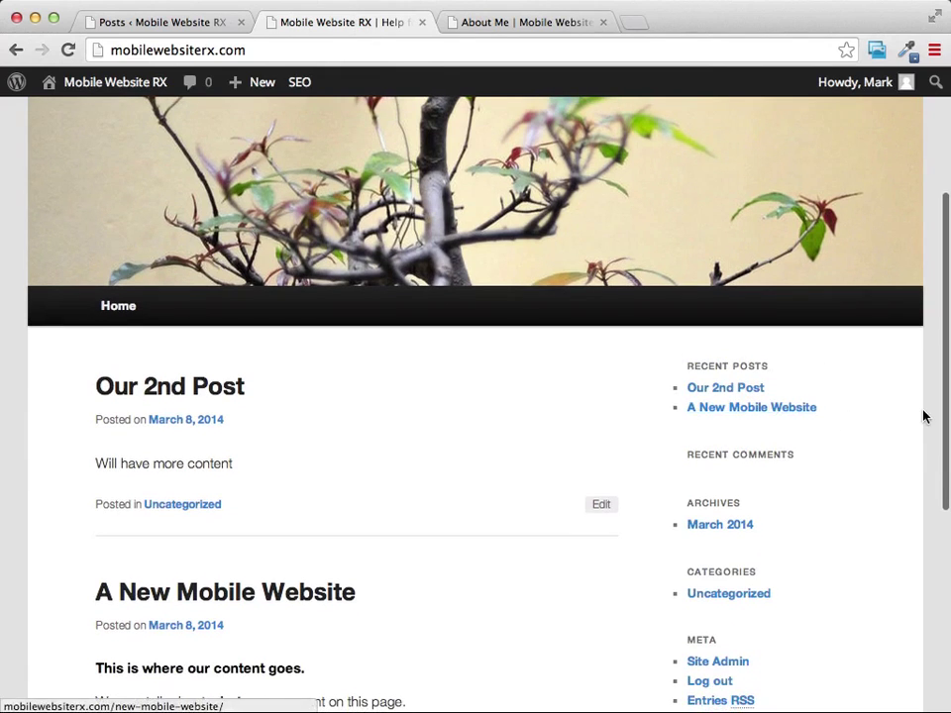
scroll(925, 415, down, 3)
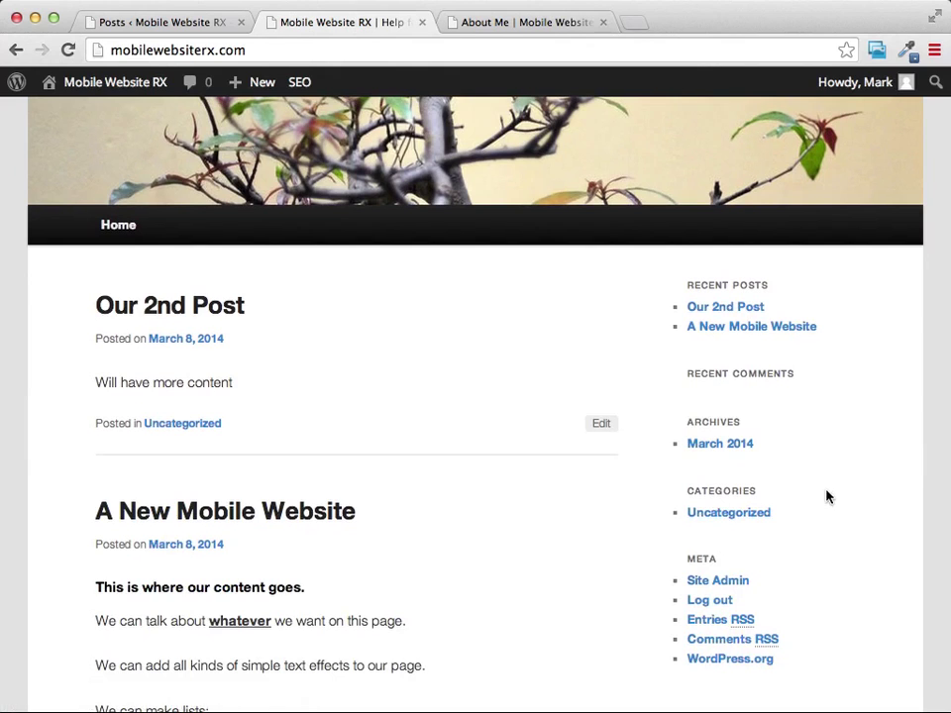
scroll(827, 495, up, 5)
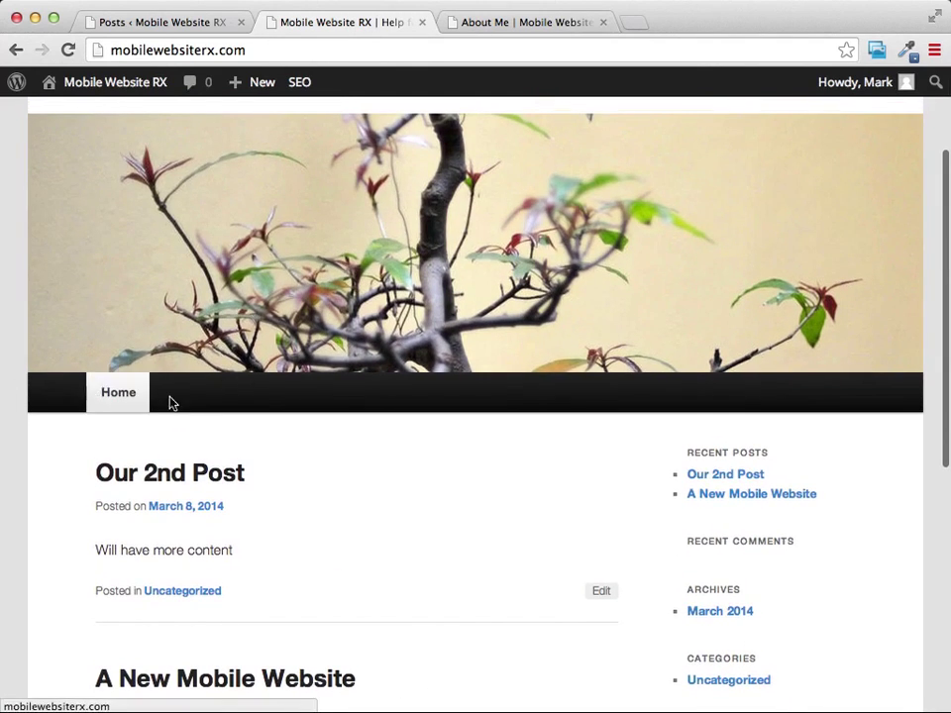